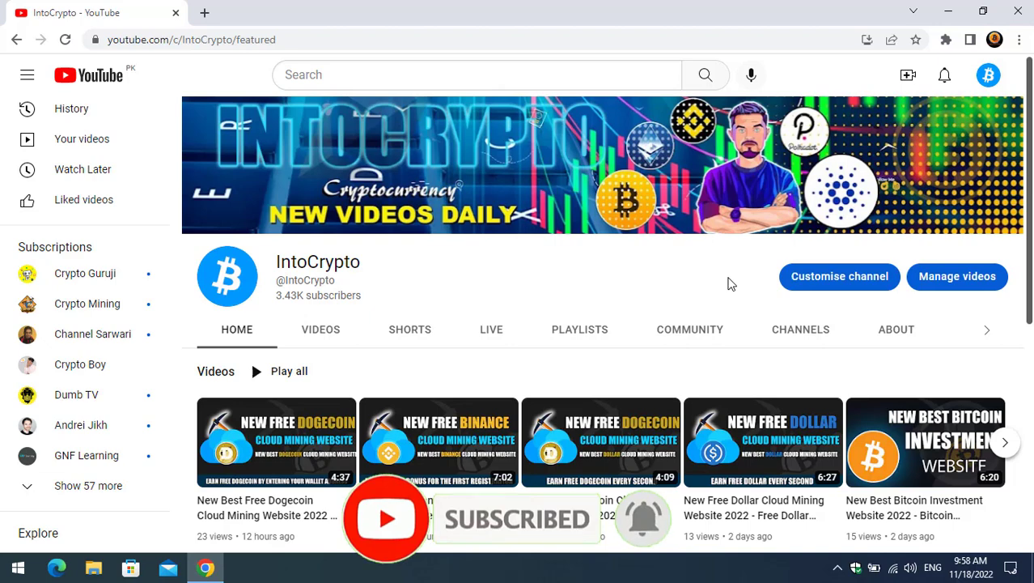
# Step: Look through the IntoCrypto channel's home page, including its popular videos and featured section
pyautogui.scroll(-5, 731, 284)
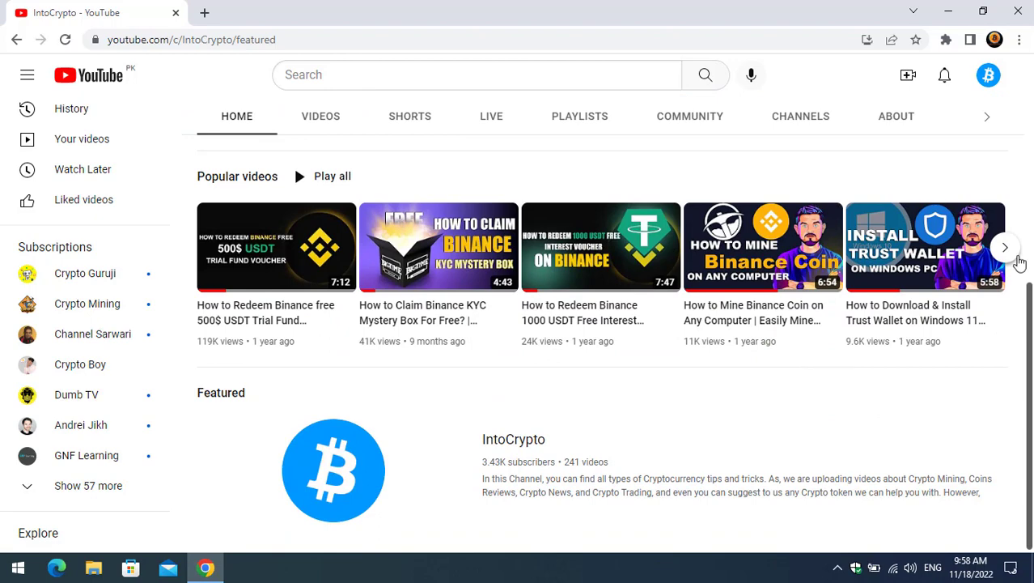
pyautogui.click(1006, 250)
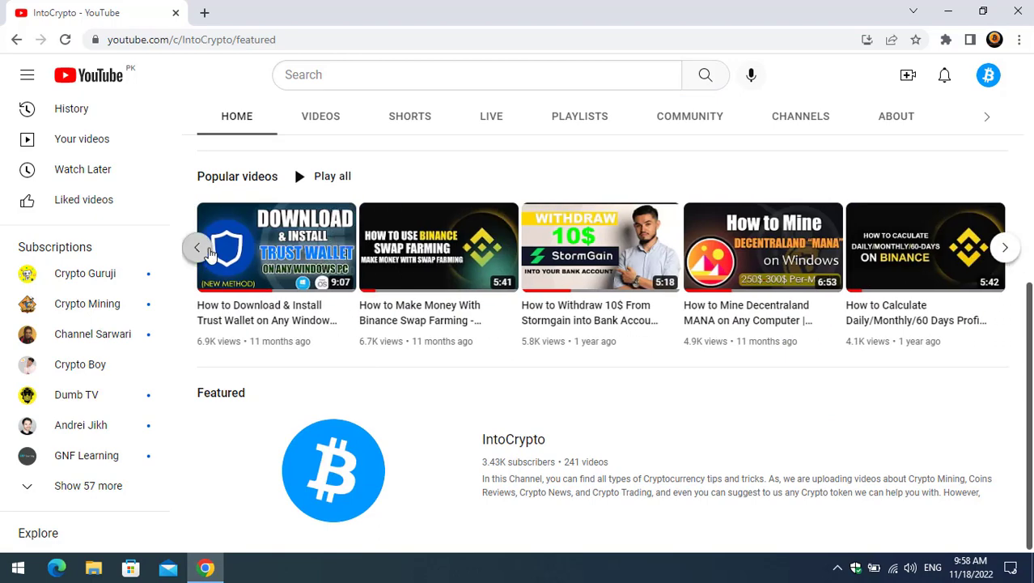
pyautogui.click(204, 250)
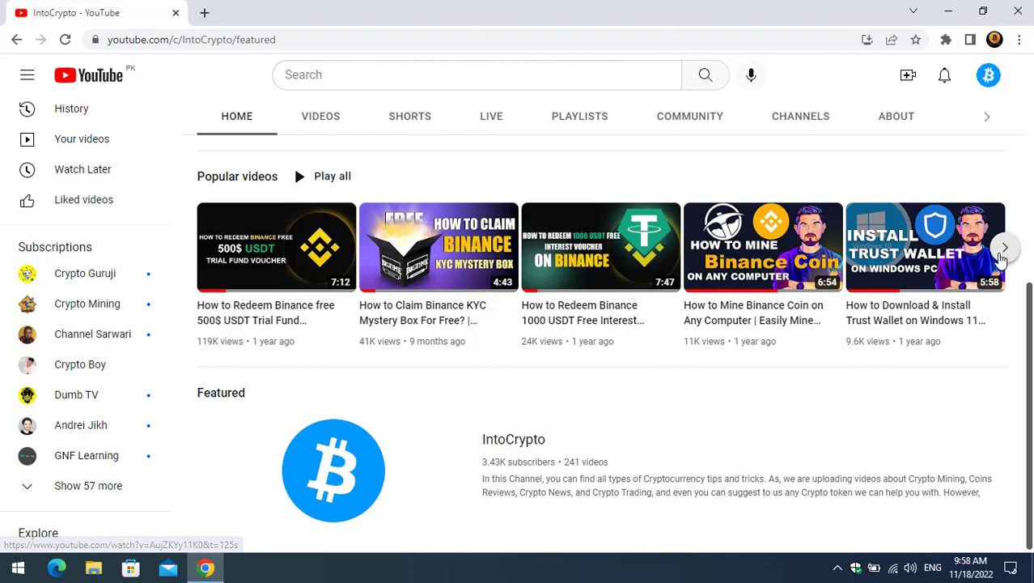
pyautogui.click(1004, 249)
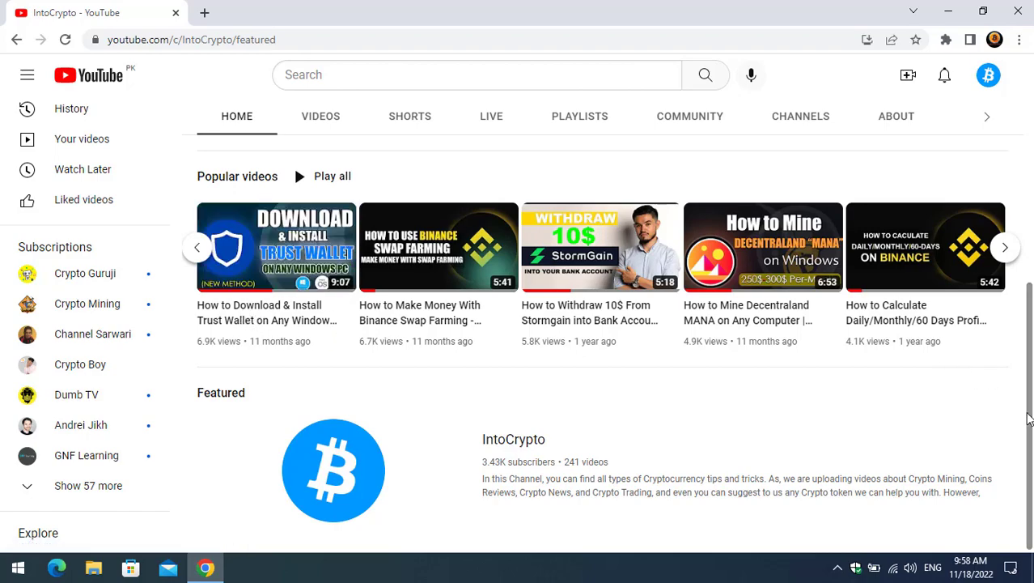
pyautogui.scroll(1, 1030, 429)
pyautogui.scroll(4, 1031, 433)
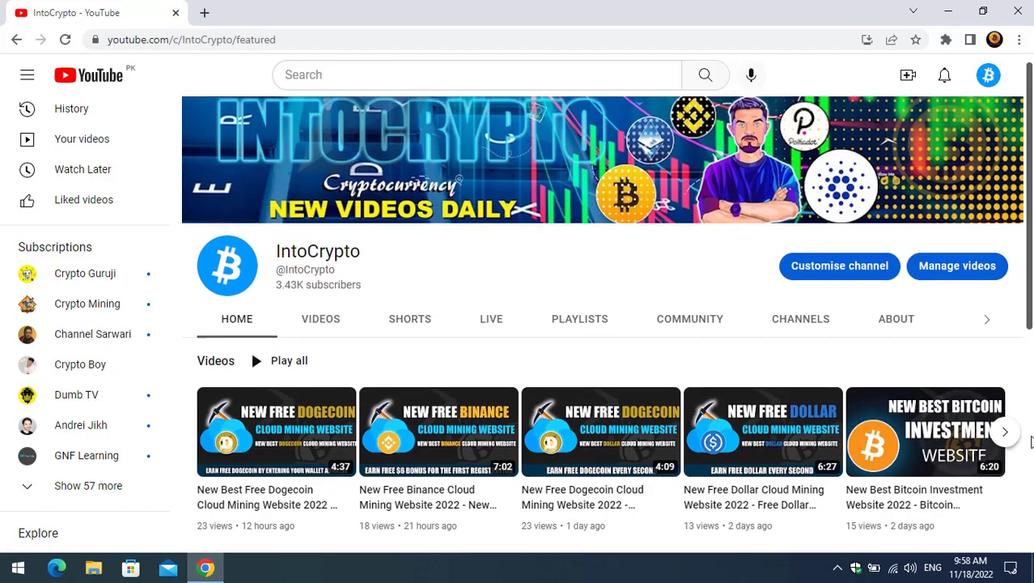
pyautogui.scroll(-5, 1031, 443)
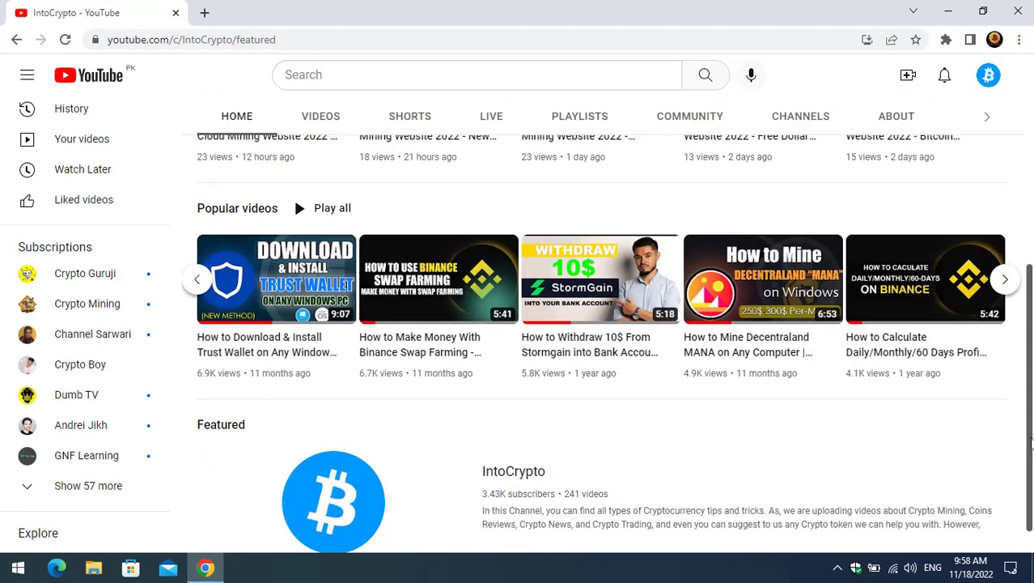
pyautogui.scroll(5, 1031, 443)
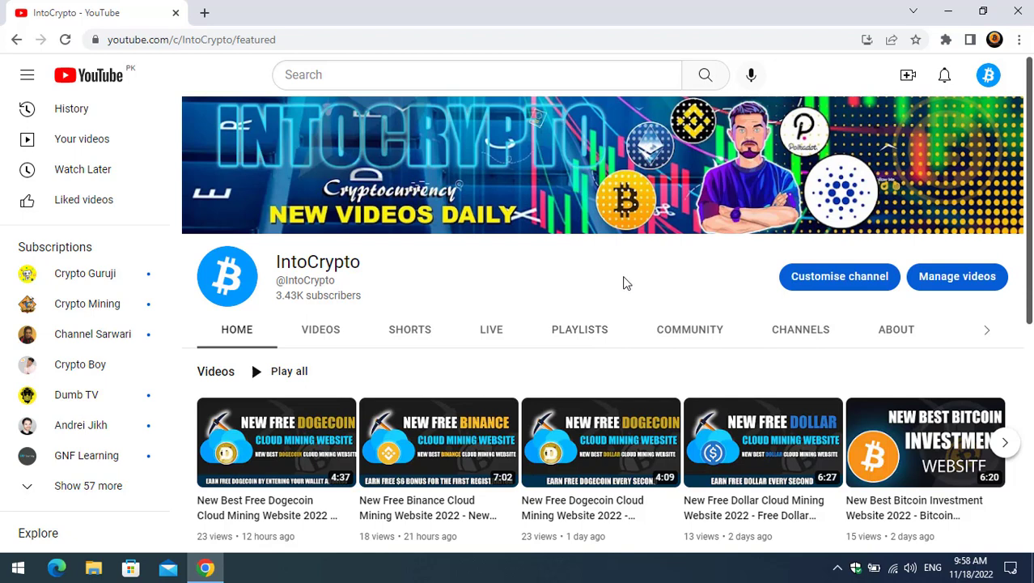
# Step: Search Google for "trust wallet" in a new browser tab and open the official trustwallet.com site
pyautogui.click(205, 13)
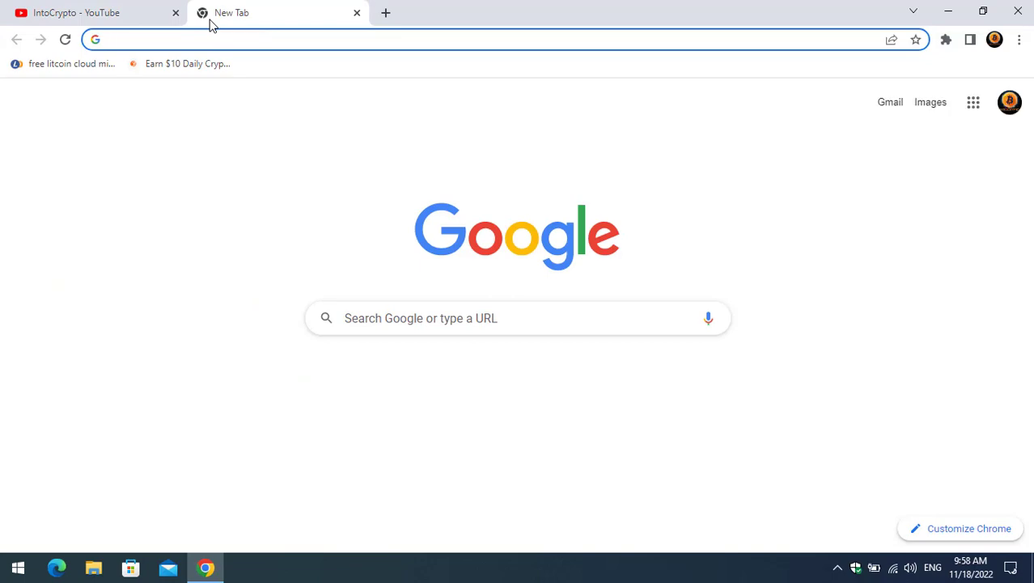
pyautogui.write('tru')
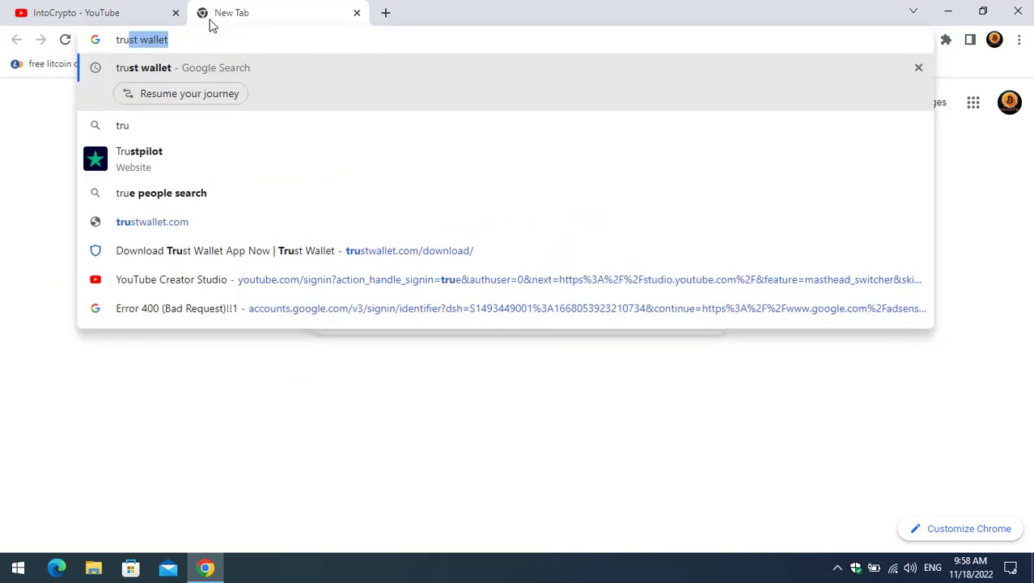
pyautogui.press('Return')
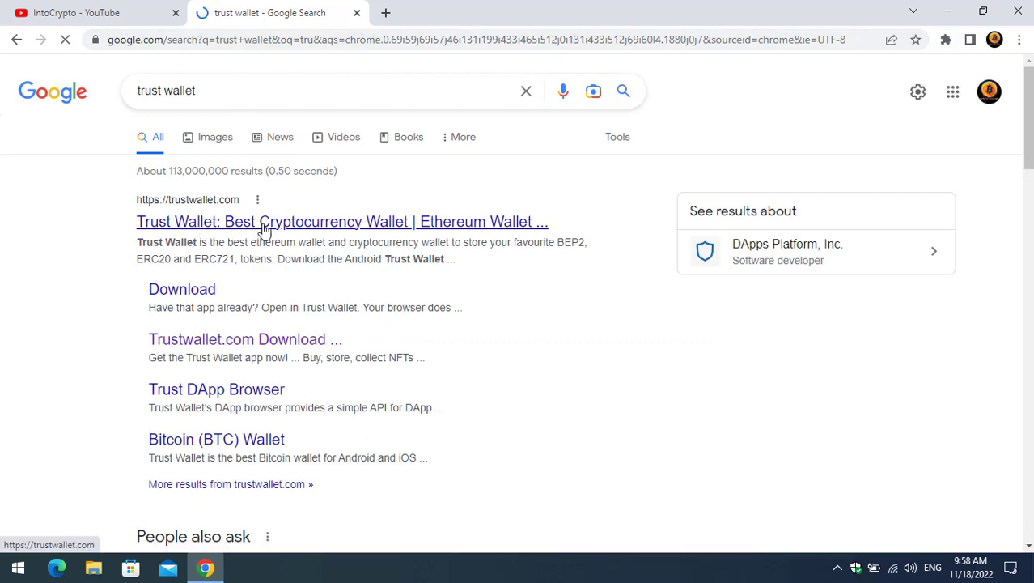
pyautogui.click(343, 227)
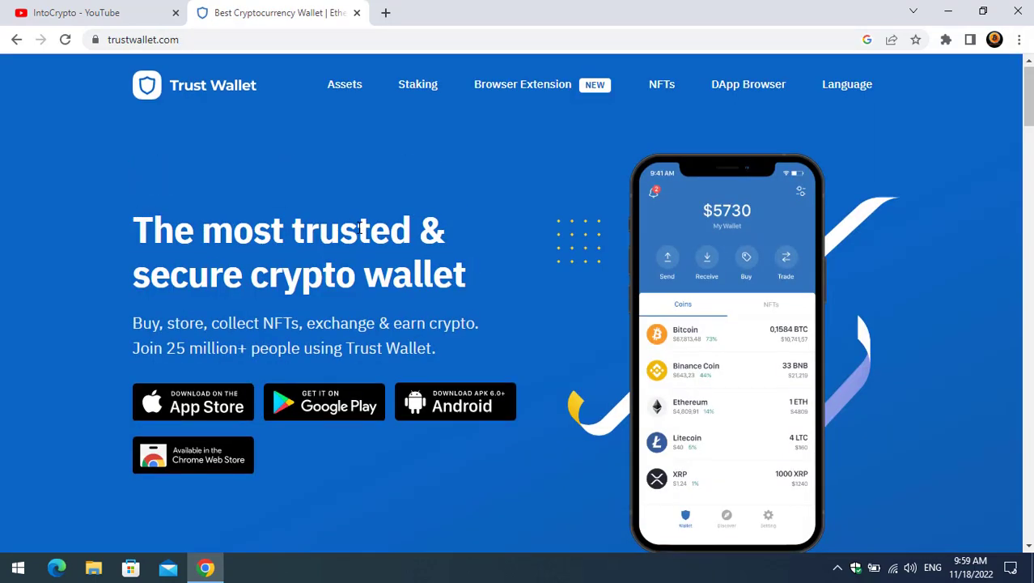
# Step: Open the Trust Wallet extension's Chrome Web Store page from the download options on the Trust Wallet site
pyautogui.scroll(-2, 352, 237)
pyautogui.scroll(2, 186, 239)
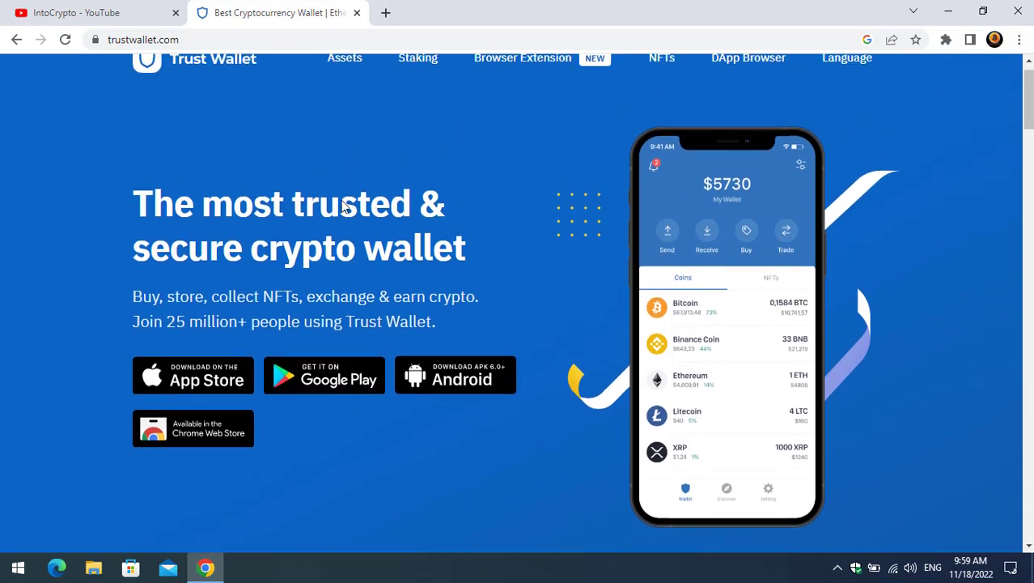
pyautogui.scroll(-2, 307, 278)
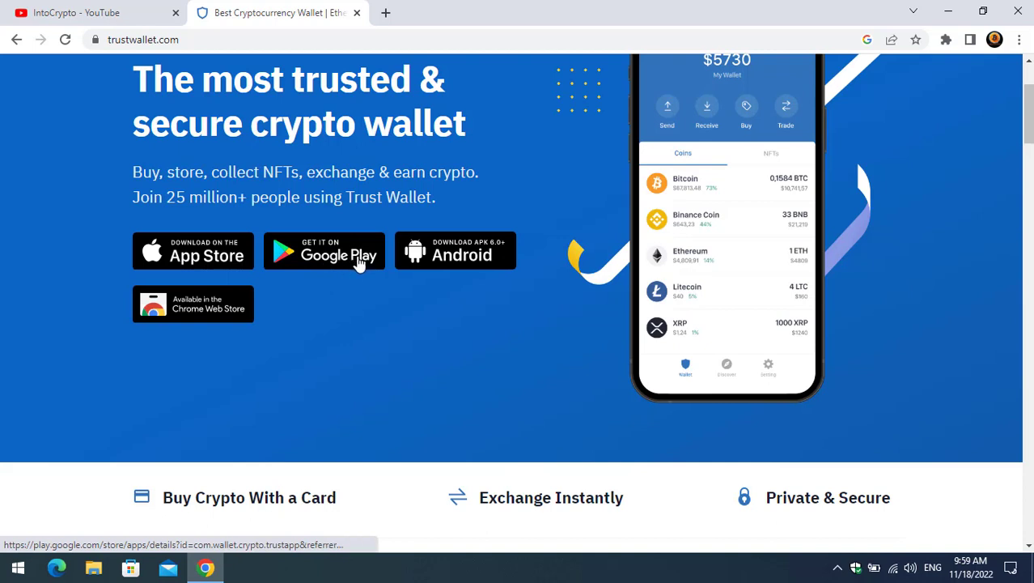
pyautogui.scroll(-1, 499, 261)
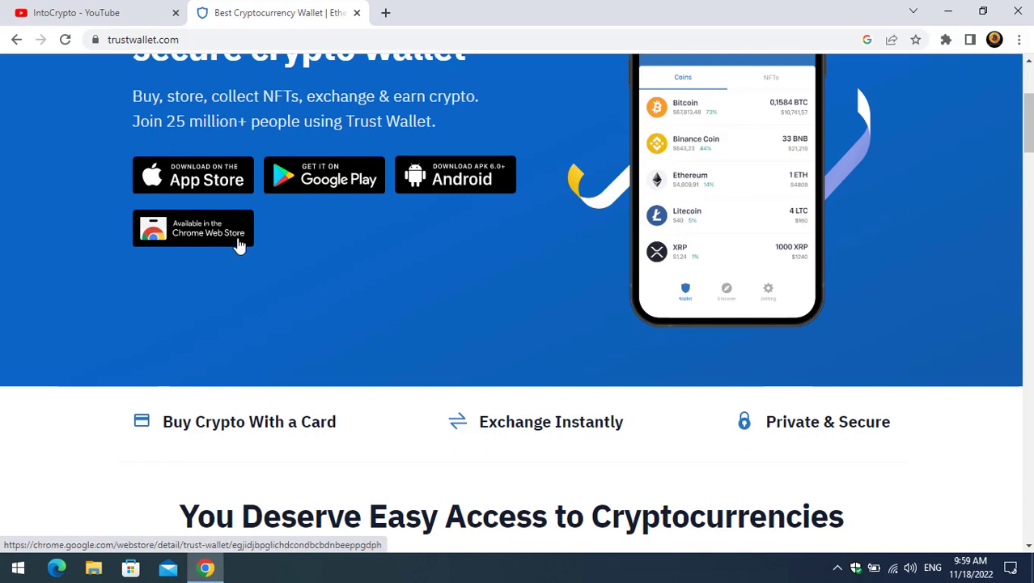
pyautogui.click(239, 245)
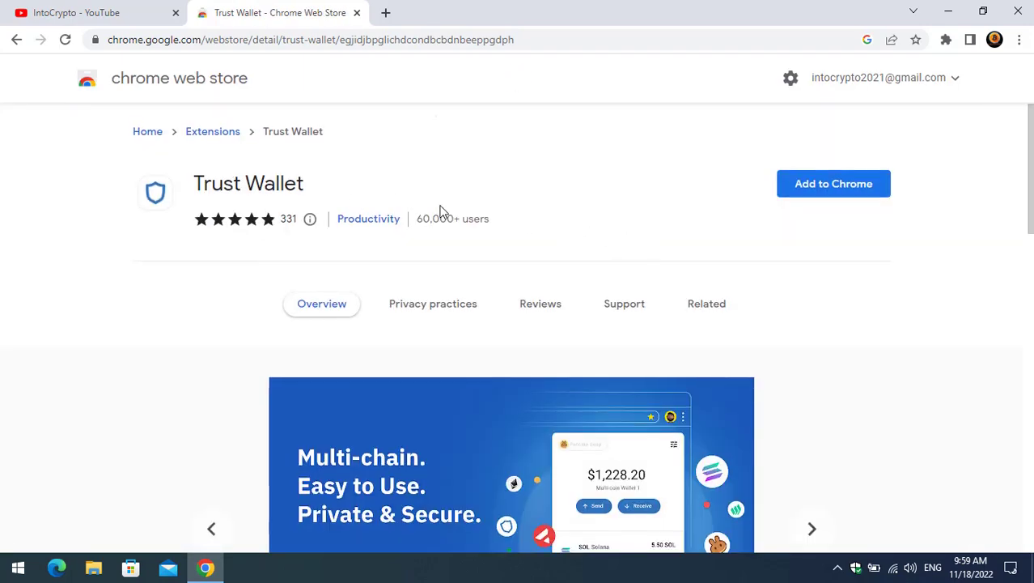
# Step: Add the Trust Wallet extension to Chrome, approve the installation and dismiss the sync offer
pyautogui.scroll(-1, 478, 220)
pyautogui.scroll(-3, 496, 223)
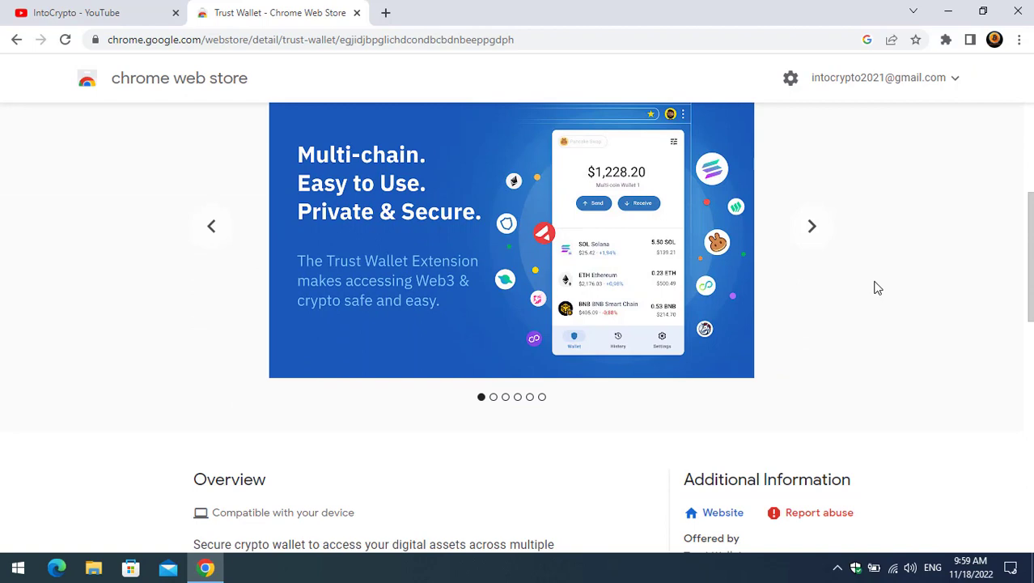
pyautogui.scroll(3, 879, 288)
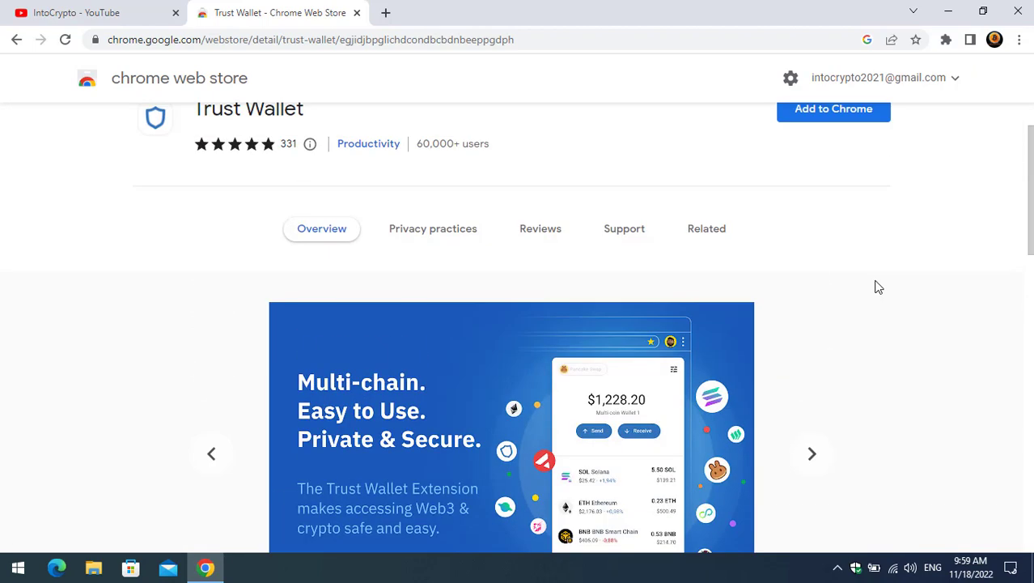
pyautogui.scroll(1, 878, 287)
pyautogui.moveTo(491, 222); pyautogui.dragTo(419, 219)
pyautogui.click(444, 220)
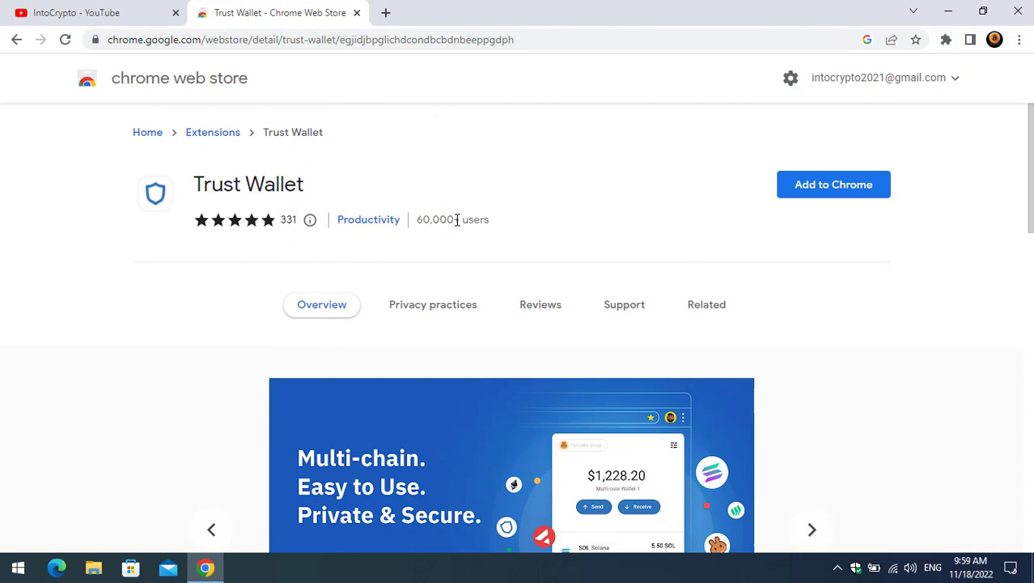
pyautogui.click(498, 223)
pyautogui.click(813, 203)
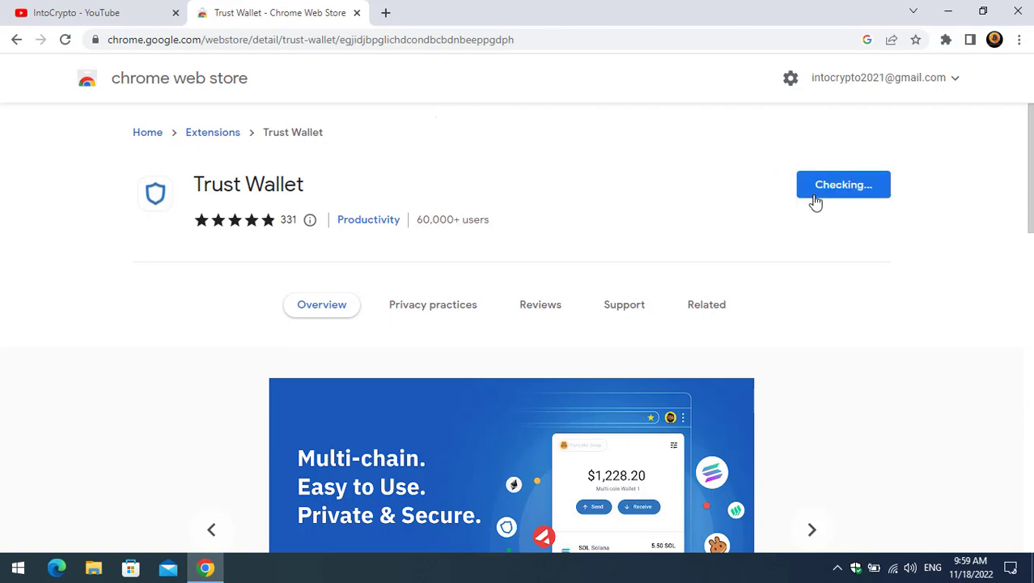
pyautogui.click(566, 194)
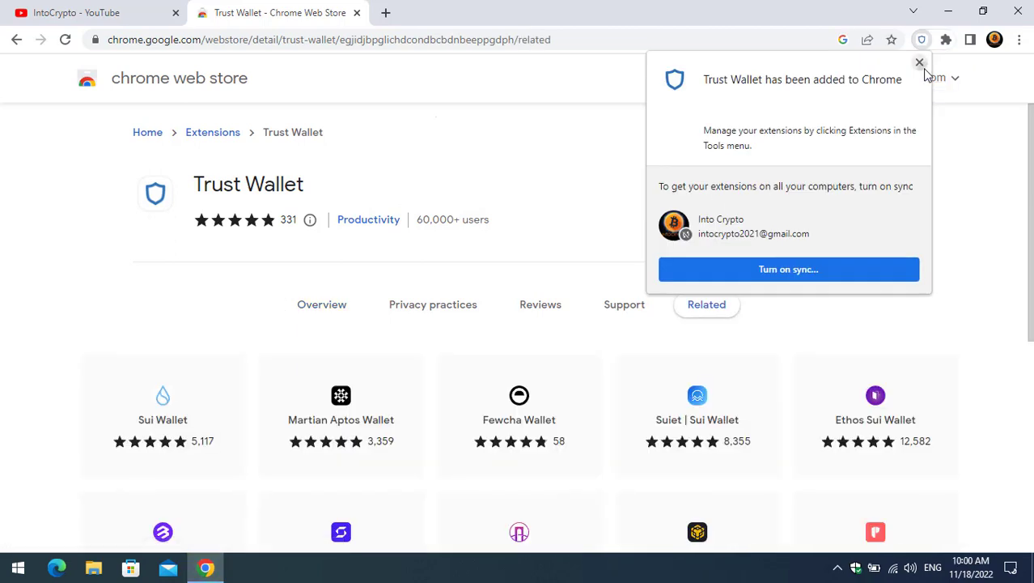
pyautogui.click(920, 64)
# Step: Pin the Trust Wallet extension in Chrome and launch it
pyautogui.click(947, 39)
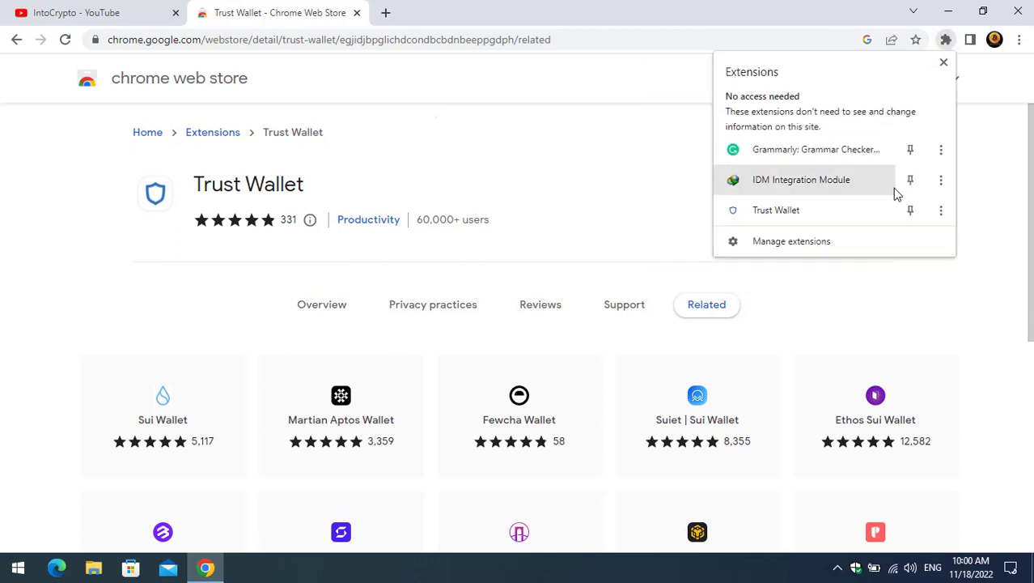
pyautogui.click(911, 214)
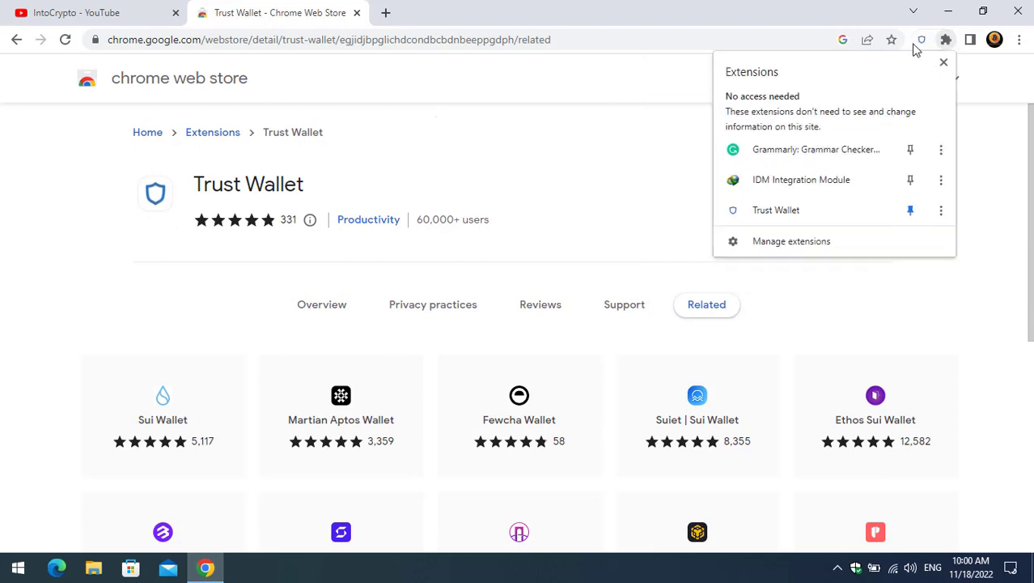
pyautogui.click(921, 42)
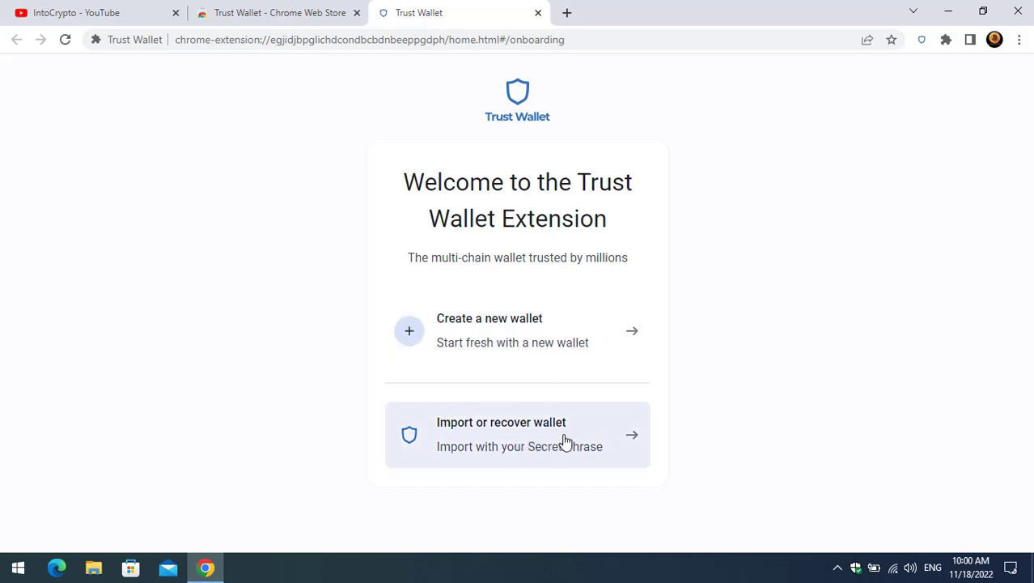
# Step: Start creating a new wallet and agree to share usage data, dismissing the Nox game advertisement
pyautogui.click(488, 337)
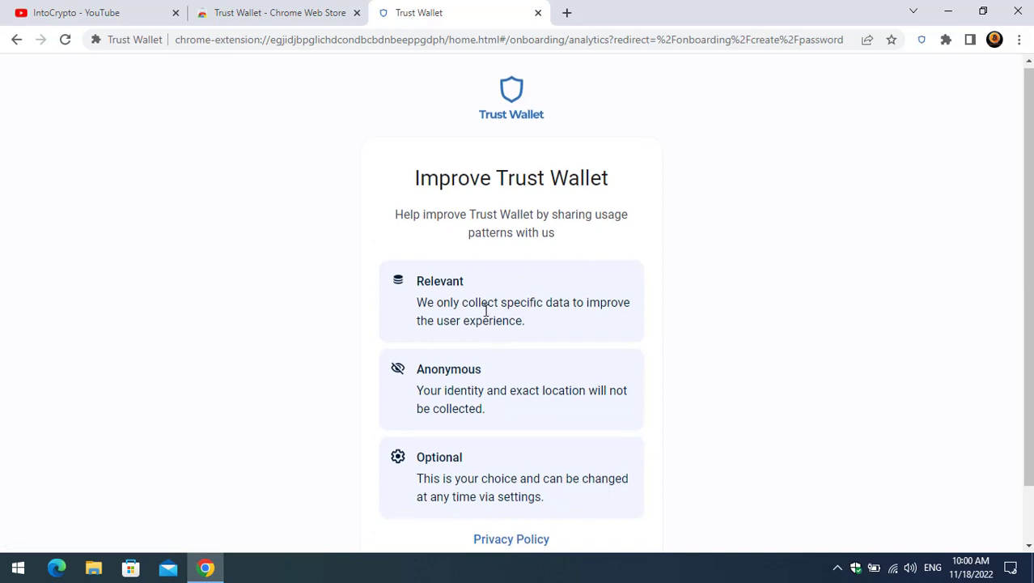
pyautogui.scroll(-2, 486, 308)
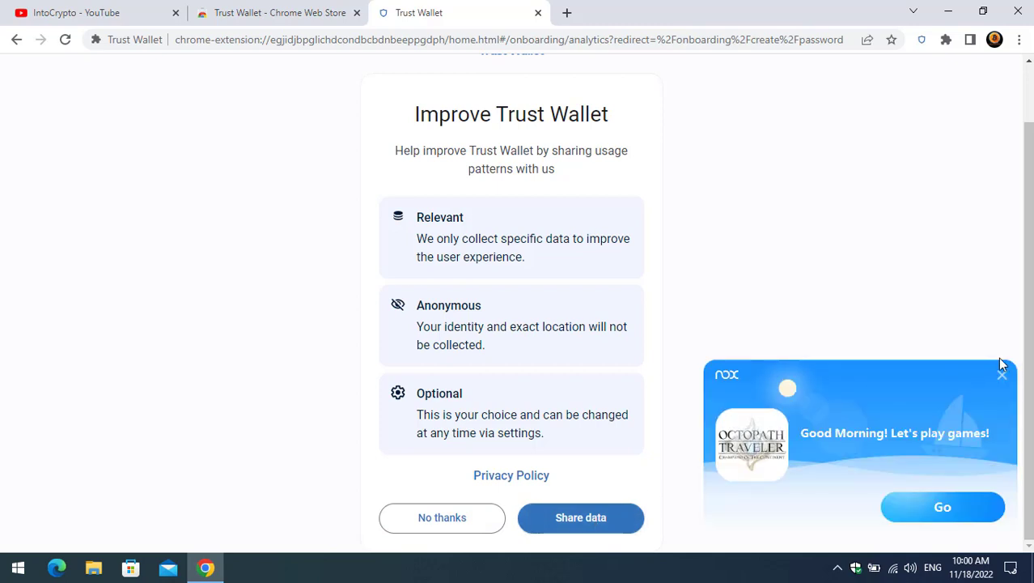
pyautogui.click(1004, 377)
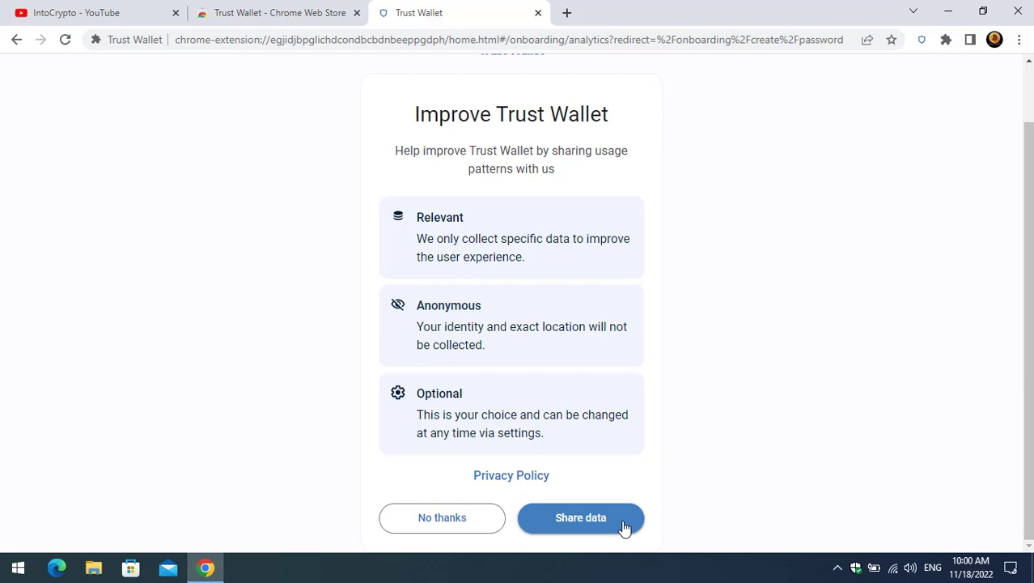
pyautogui.click(581, 518)
# Step: Enter and confirm a new wallet password, accept the Terms of Use and proceed to the secret phrase backup
pyautogui.scroll(-1, 566, 405)
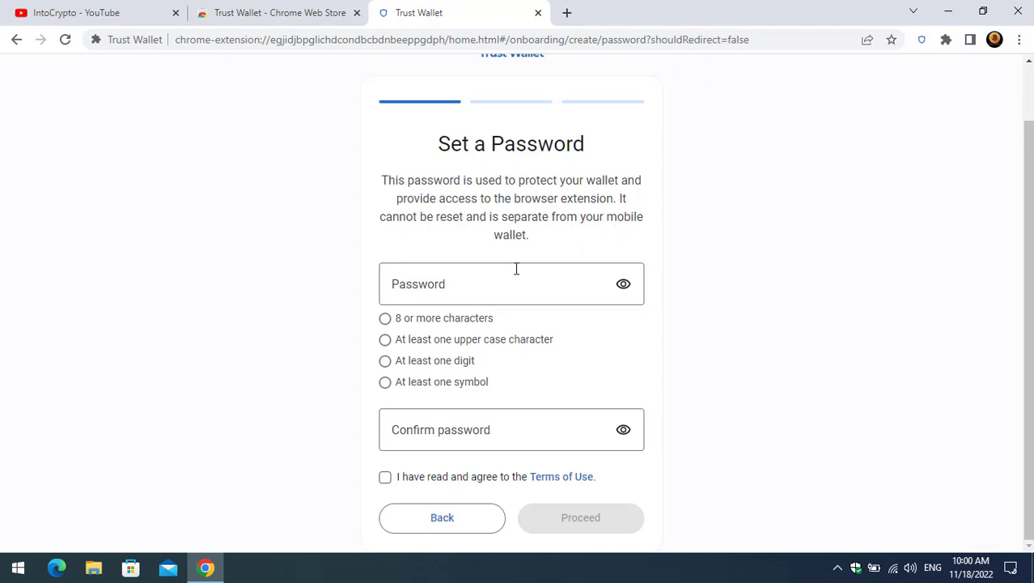
pyautogui.click(425, 289)
pyautogui.write('••••••••••')
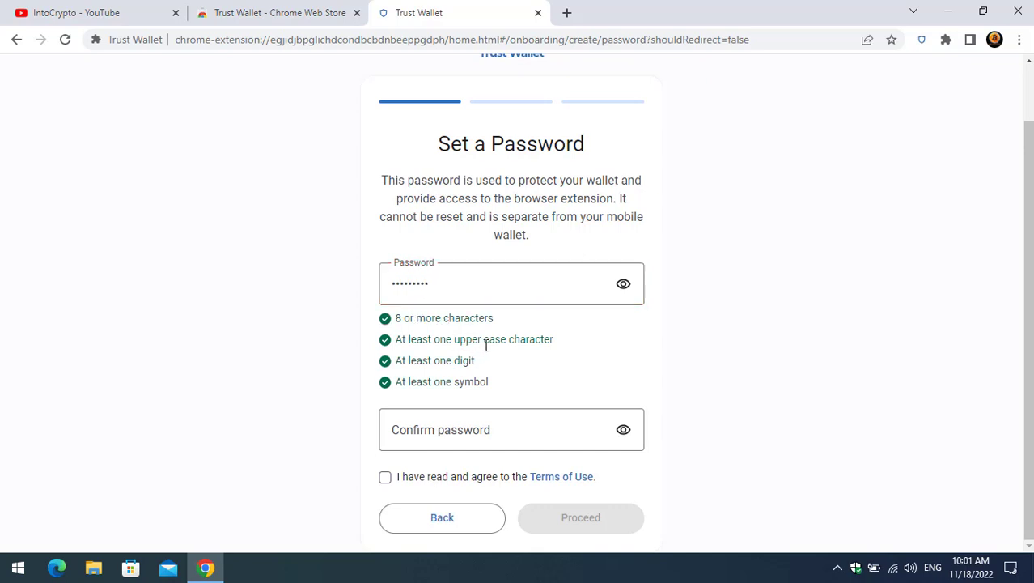
pyautogui.click(480, 414)
pyautogui.write('•••••••••')
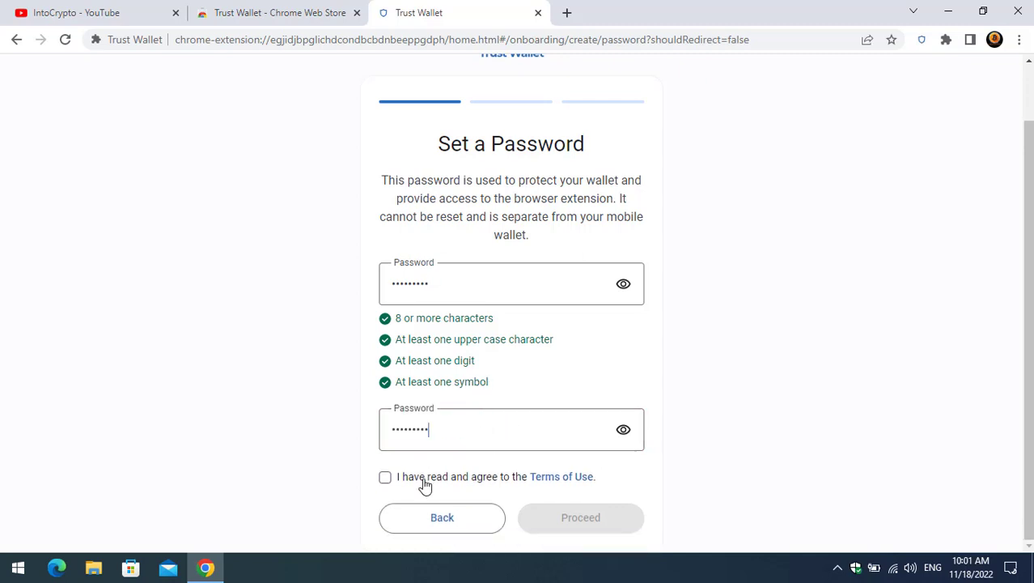
pyautogui.click(393, 478)
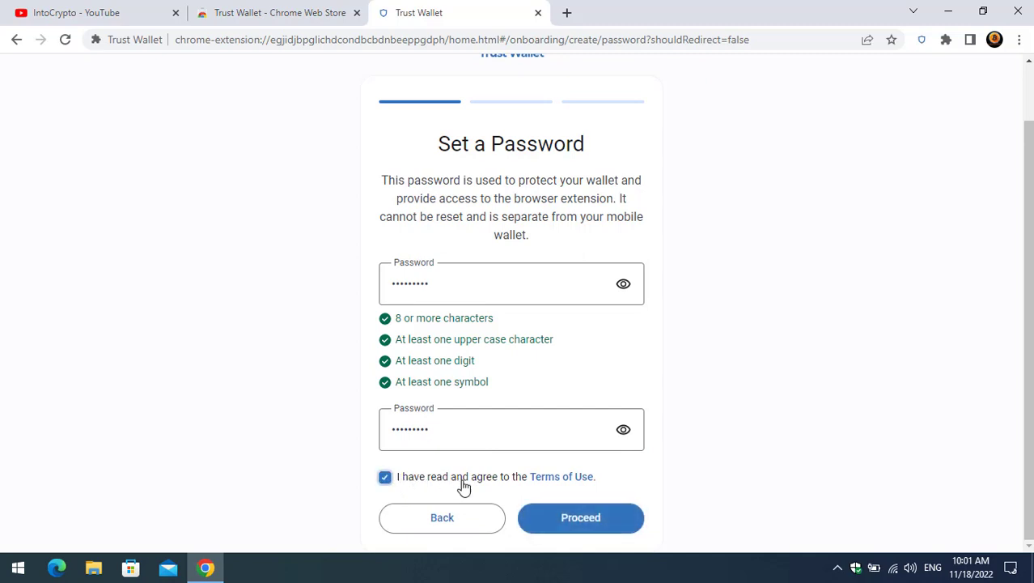
pyautogui.click(587, 518)
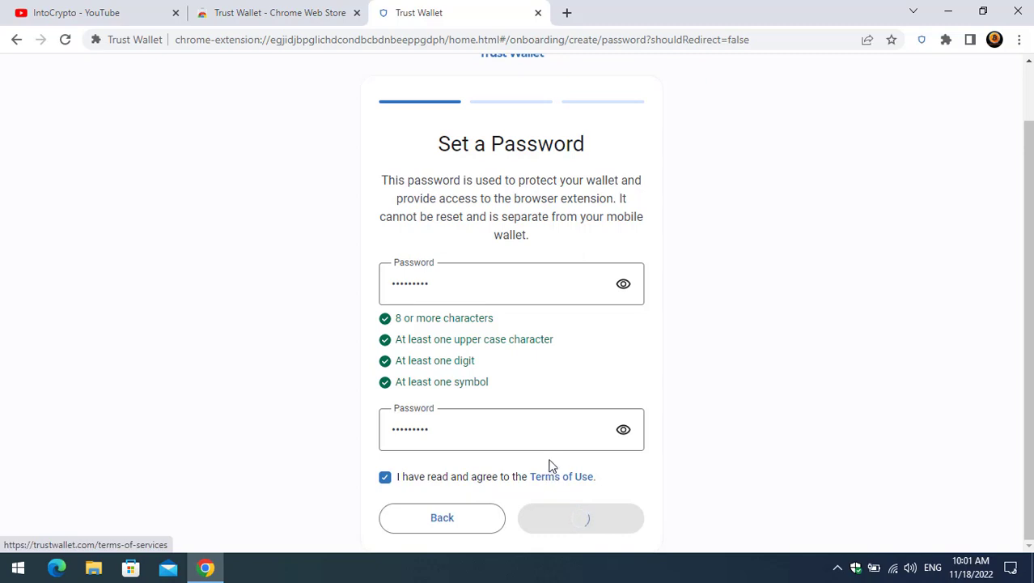
# Step: Start the secret phrase backup, reveal the wallet's secret phrase and copy it to the clipboard
pyautogui.scroll(-1, 564, 443)
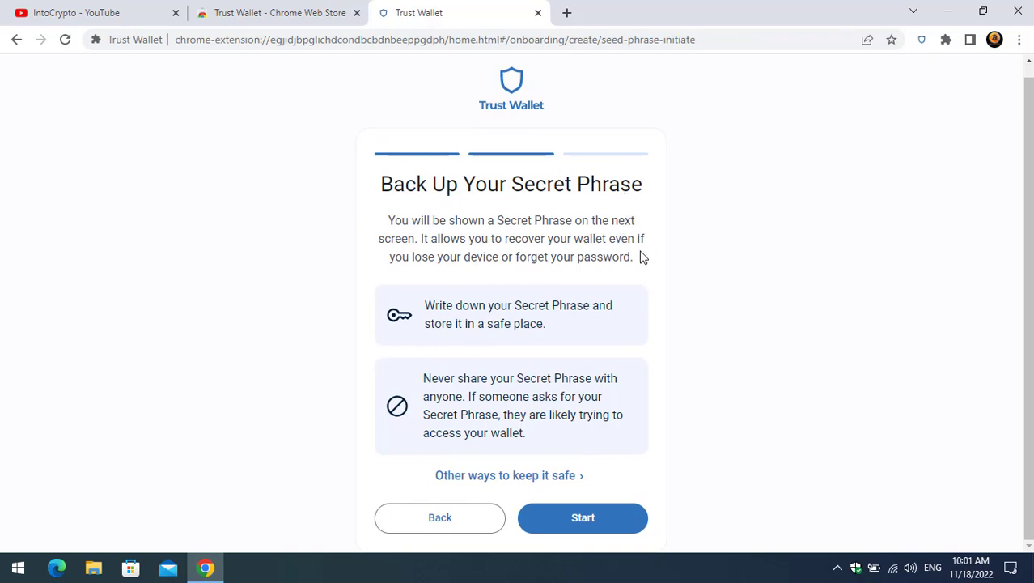
pyautogui.click(596, 518)
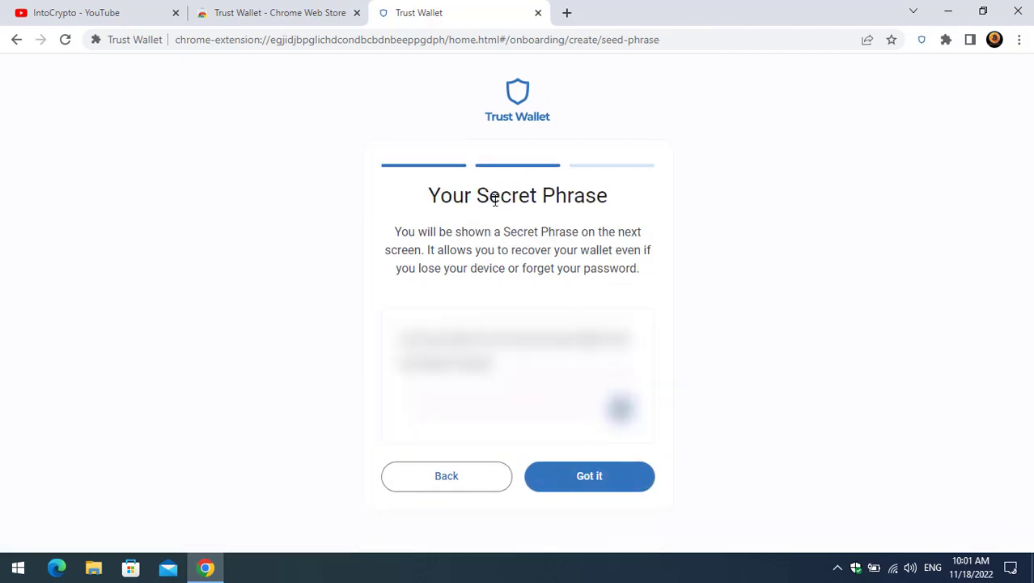
pyautogui.click(588, 487)
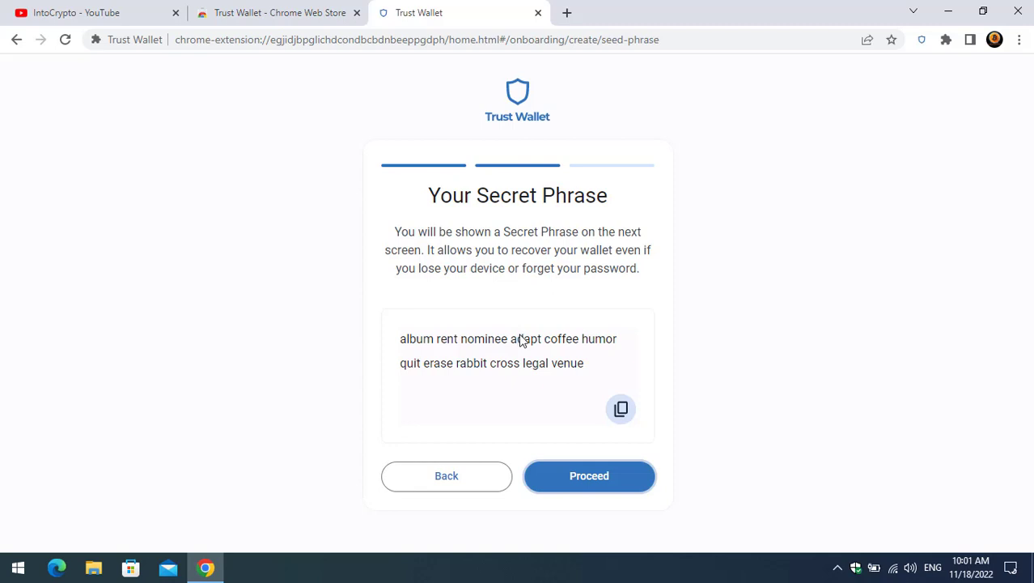
pyautogui.click(622, 411)
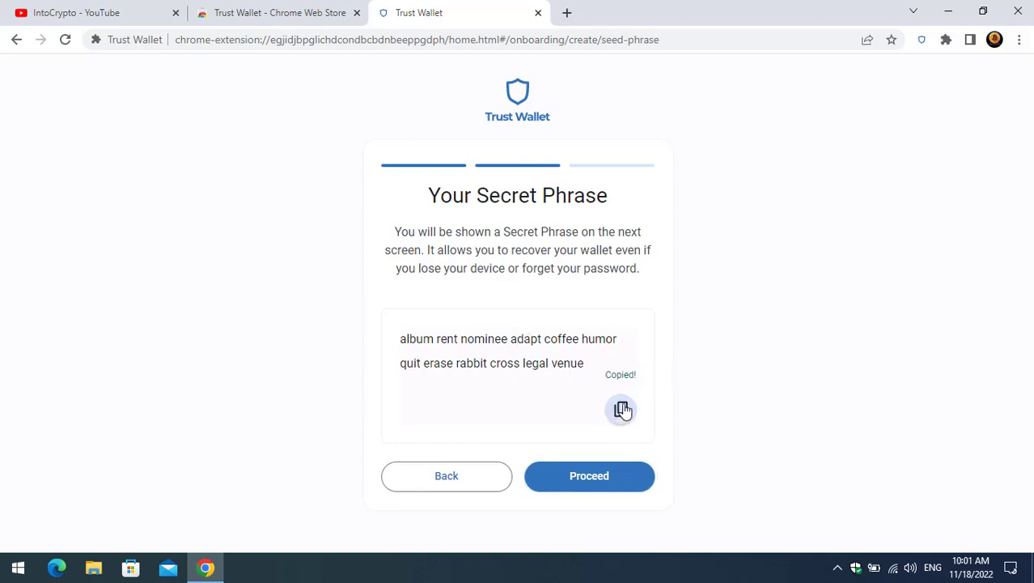
# Step: Paste the copied secret phrase into a new Notepad document and proceed to the phrase confirmation in Chrome
pyautogui.press('super+r')
pyautogui.press('BackSpace')
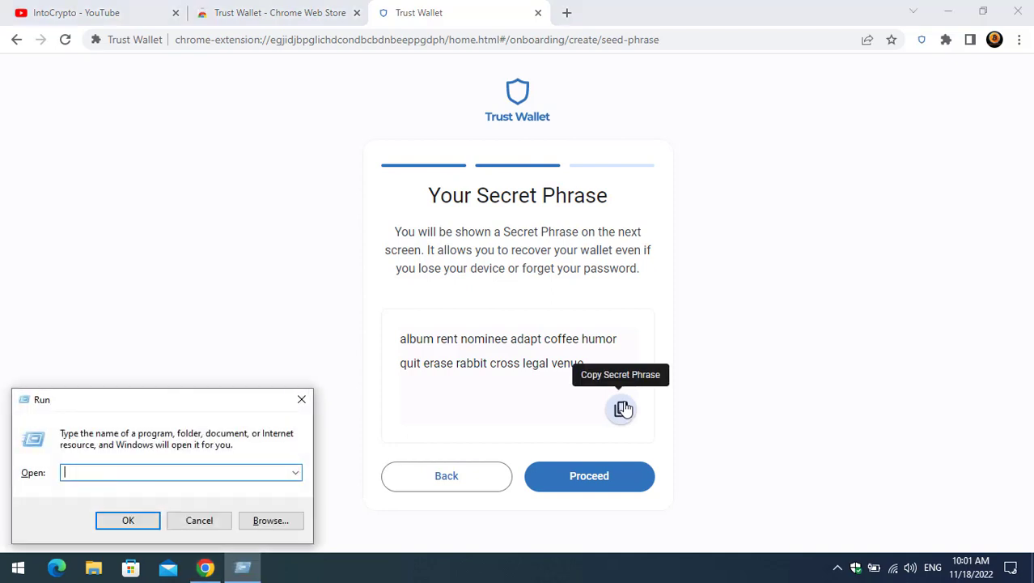
pyautogui.write('notepad')
pyautogui.press('Return')
pyautogui.hotkey('ctrl', 'v')
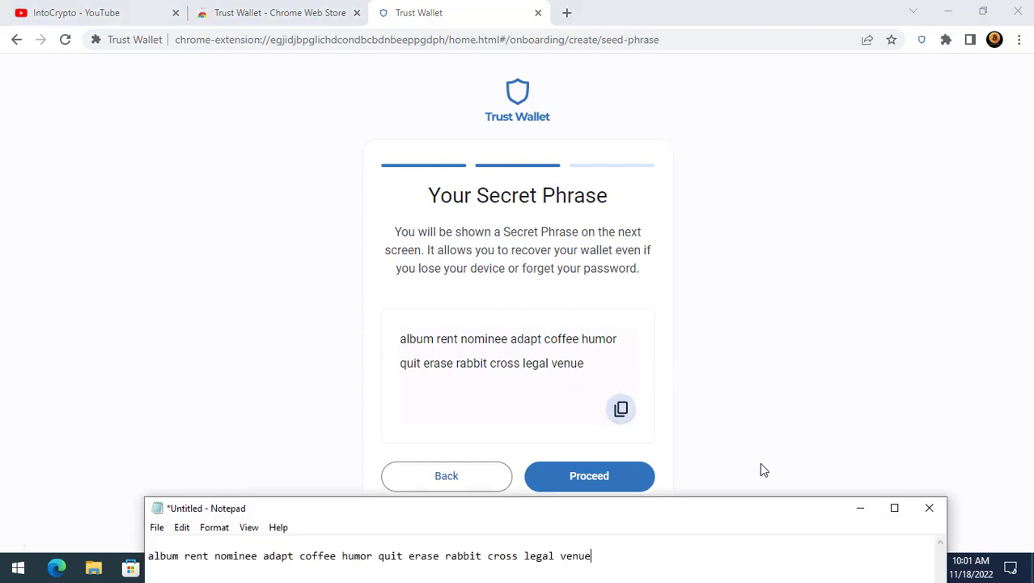
pyautogui.click(760, 447)
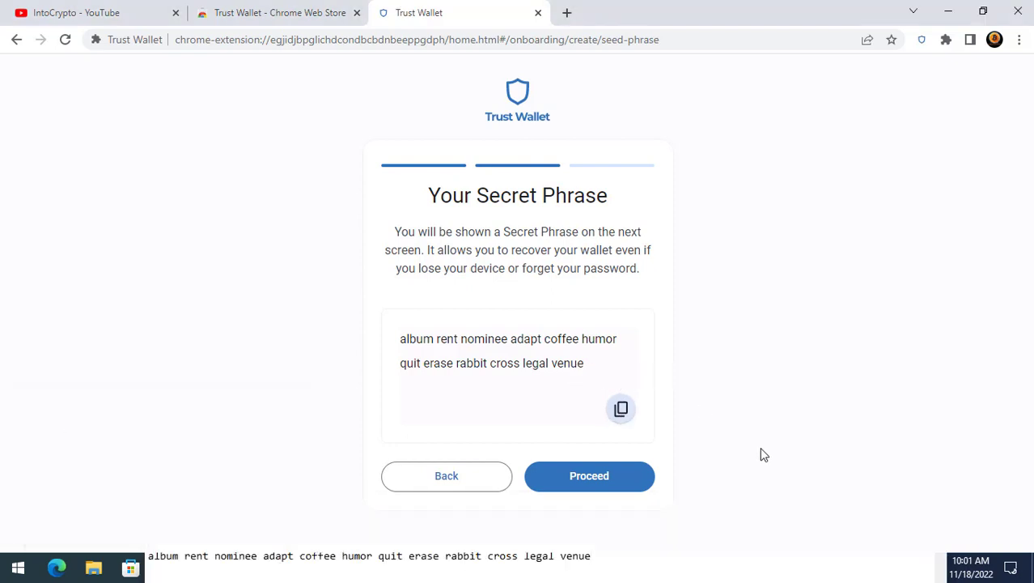
pyautogui.click(626, 484)
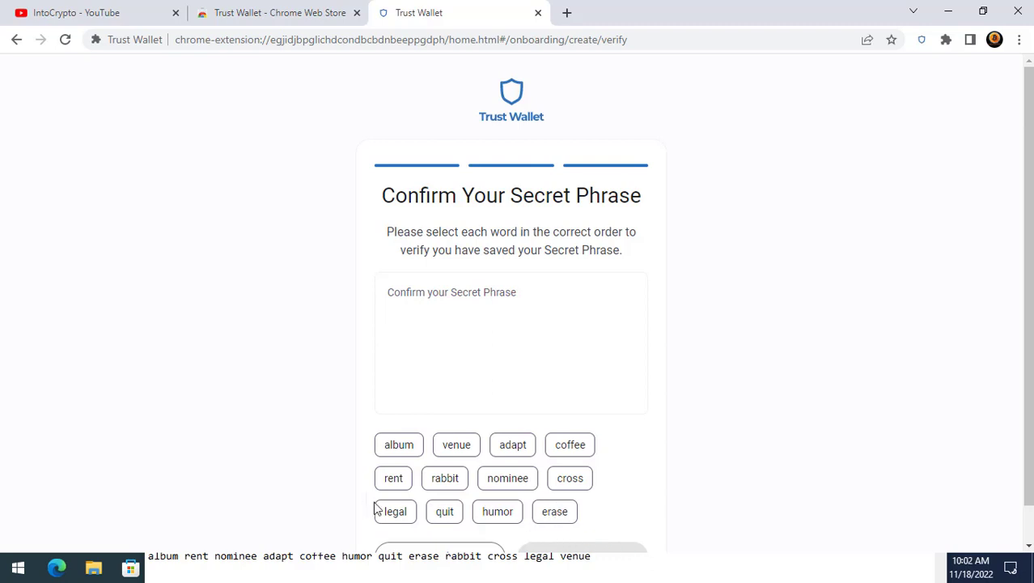
# Step: Verify the secret phrase by selecting all twelve words in the saved order and submit the confirmation
pyautogui.click(409, 453)
pyautogui.click(394, 477)
pyautogui.click(503, 477)
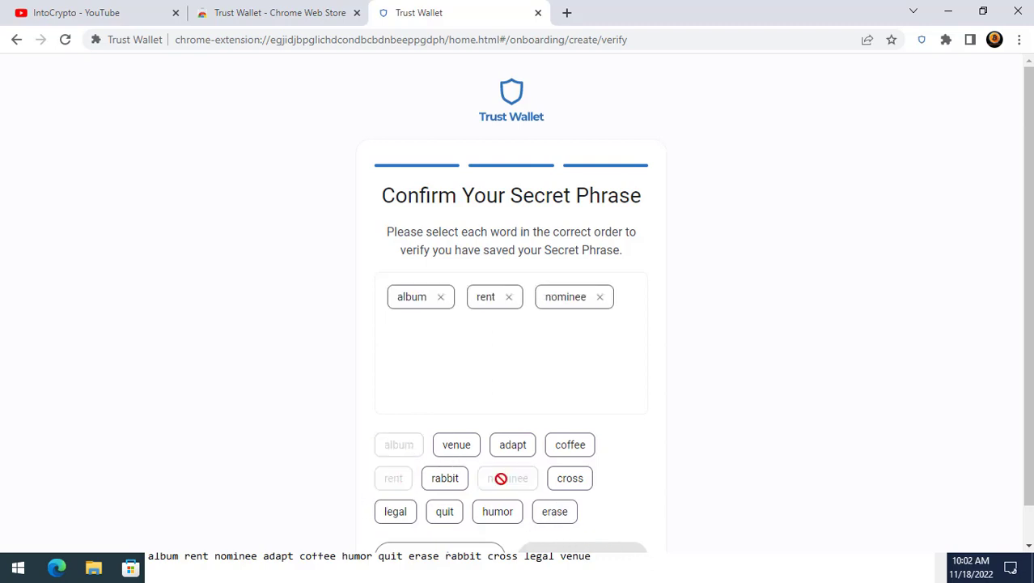
pyautogui.click(512, 444)
pyautogui.click(570, 445)
pyautogui.click(497, 512)
pyautogui.click(444, 512)
pyautogui.click(555, 512)
pyautogui.click(445, 478)
pyautogui.click(570, 477)
pyautogui.click(396, 511)
pyautogui.click(457, 444)
pyautogui.scroll(-1, 351, 395)
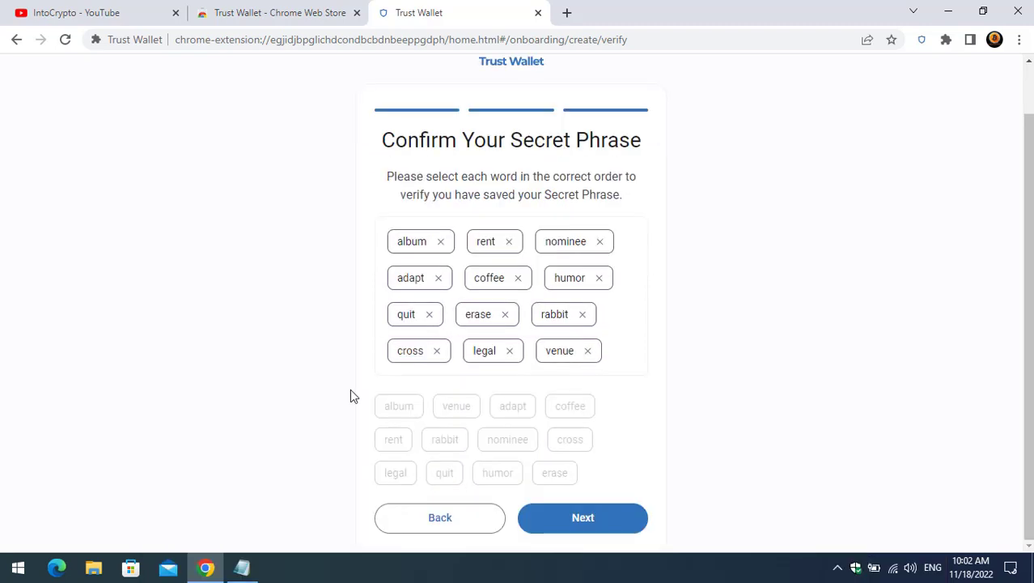
pyautogui.click(579, 517)
# Step: Open the newly created wallet, dismiss both introductory tips and look through its token list
pyautogui.scroll(-1, 585, 391)
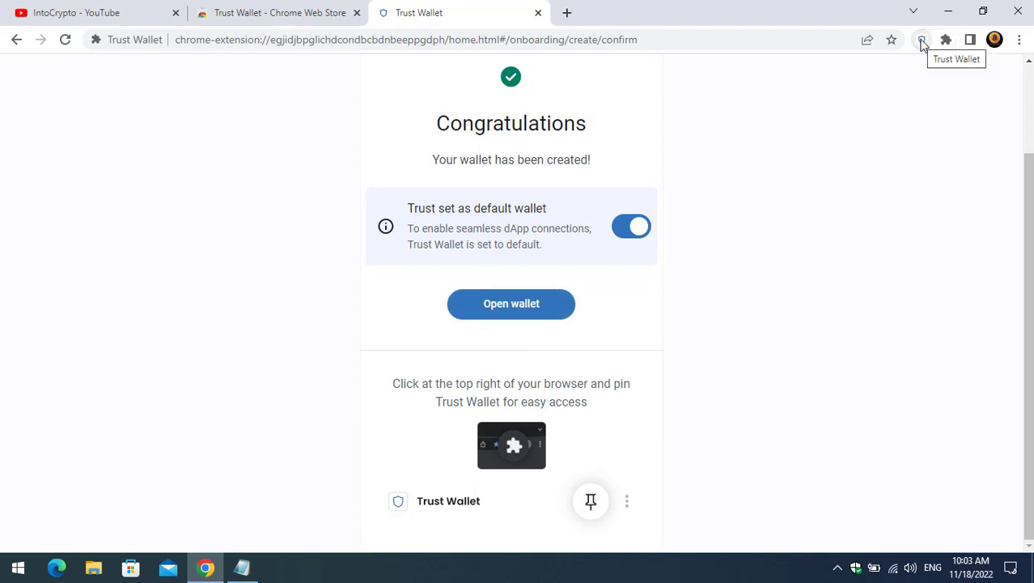
pyautogui.click(527, 315)
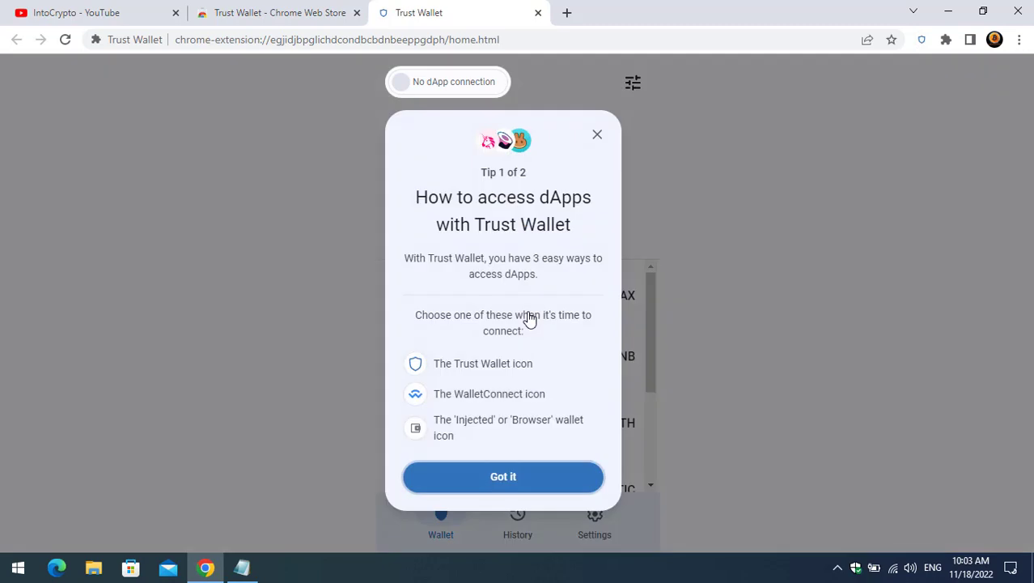
pyautogui.click(524, 486)
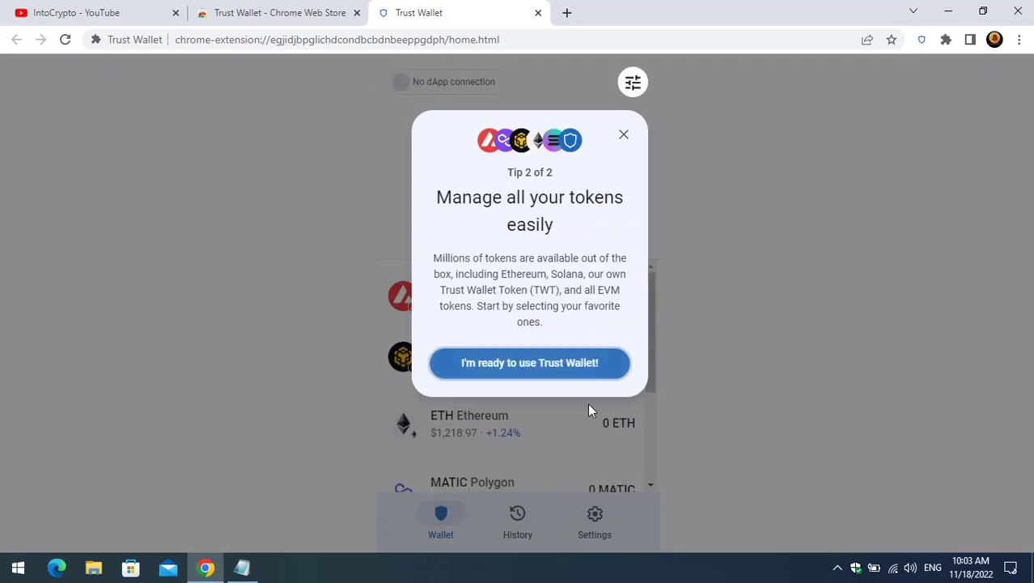
pyautogui.click(536, 364)
pyautogui.scroll(-3, 544, 374)
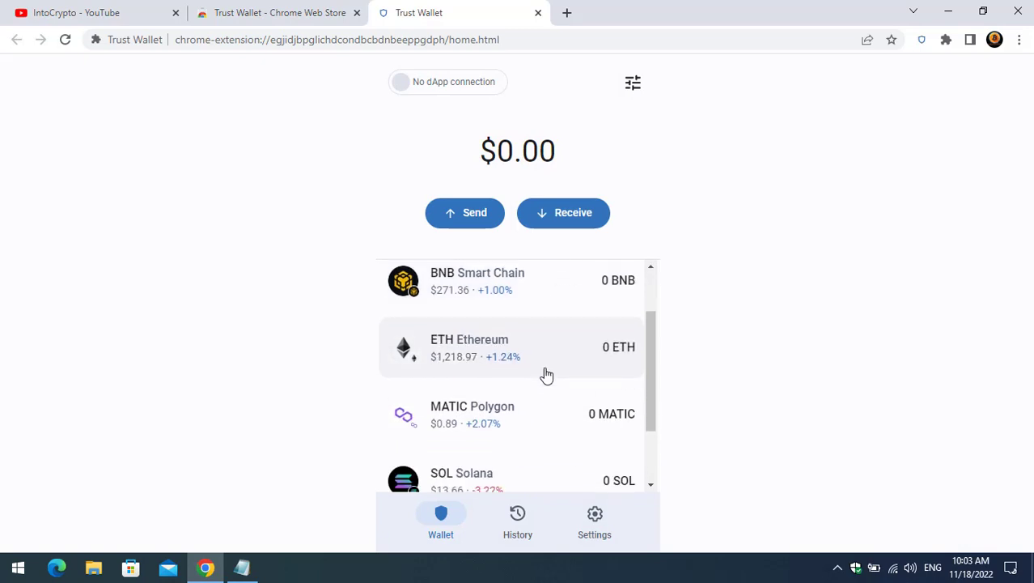
pyautogui.scroll(5, 556, 371)
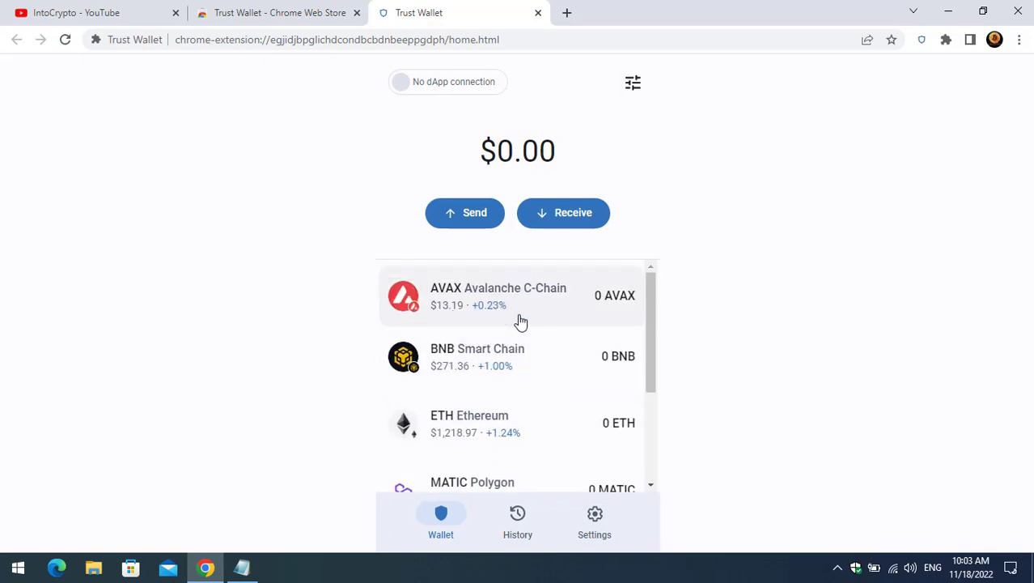
pyautogui.scroll(-1, 520, 321)
pyautogui.scroll(-1, 515, 356)
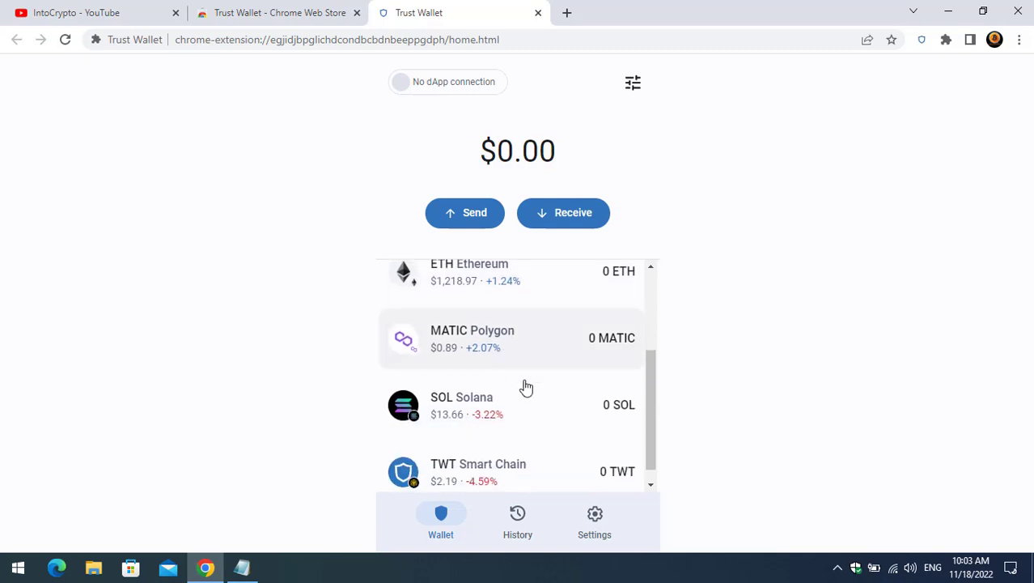
pyautogui.scroll(-1, 506, 416)
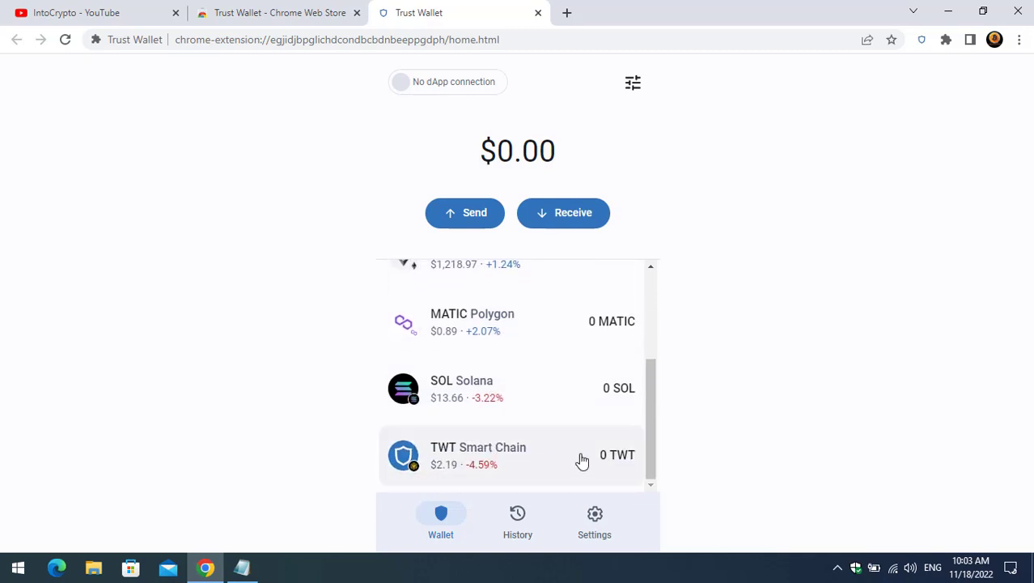
# Step: Close the full-page wallet tab, reopen the wallet as the pinned extension's popup and browse its tokens
pyautogui.click(539, 14)
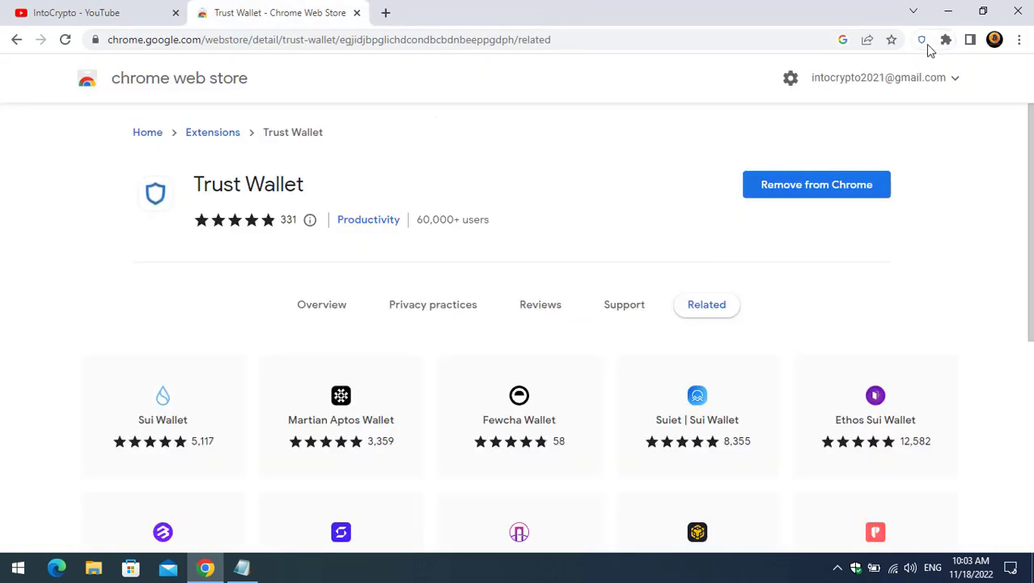
pyautogui.click(920, 38)
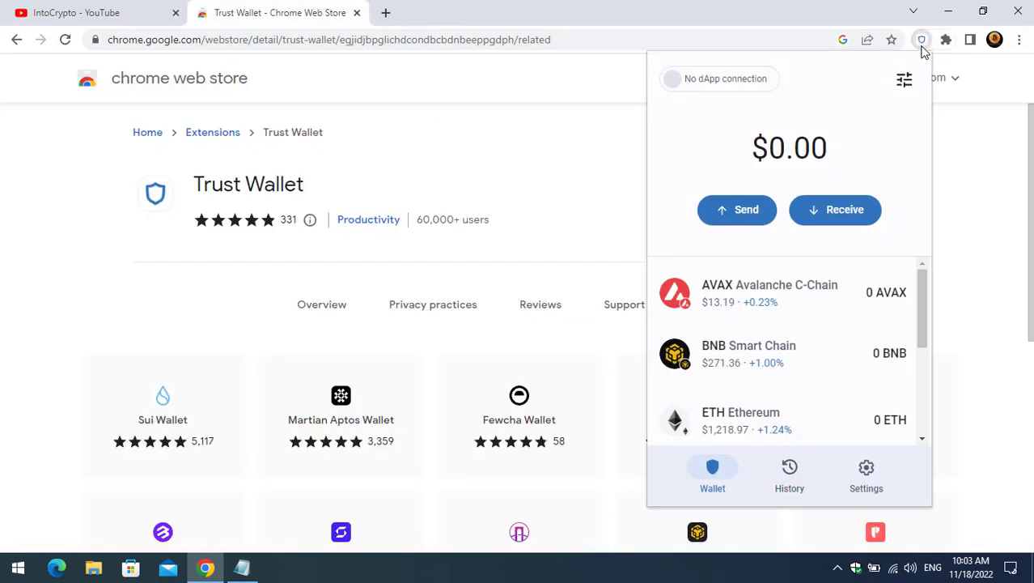
pyautogui.scroll(-3, 811, 275)
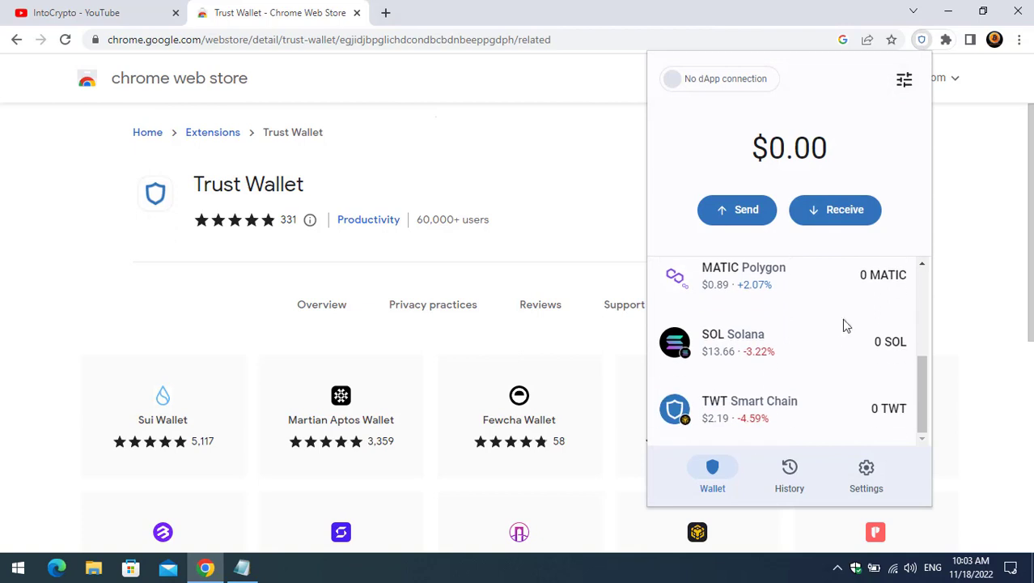
pyautogui.scroll(3, 845, 328)
pyautogui.scroll(-1, 857, 348)
pyautogui.scroll(-2, 858, 357)
# Step: Look at the token selection for sending, including its token search, and return to the wallet overview
pyautogui.click(745, 212)
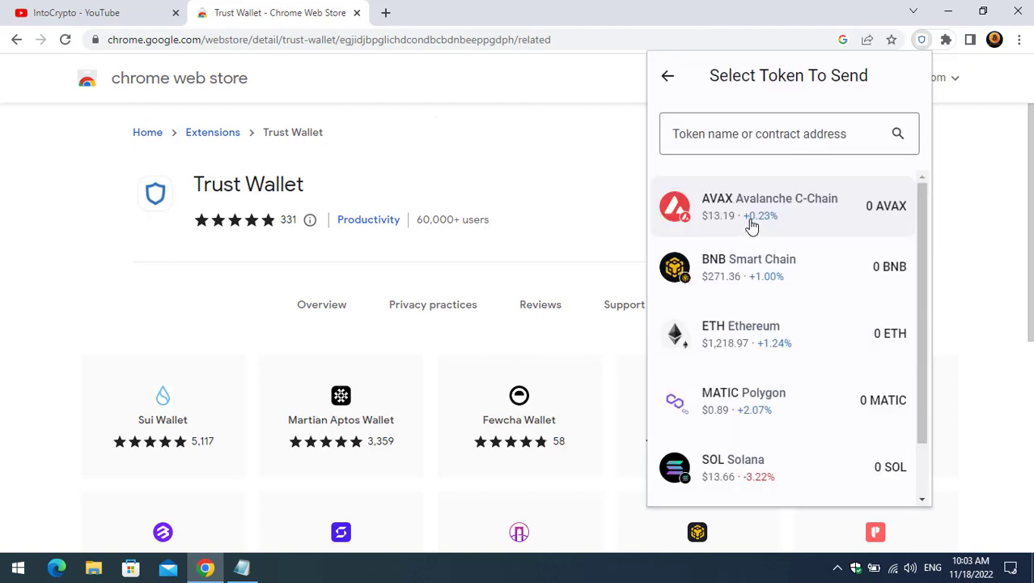
pyautogui.click(767, 137)
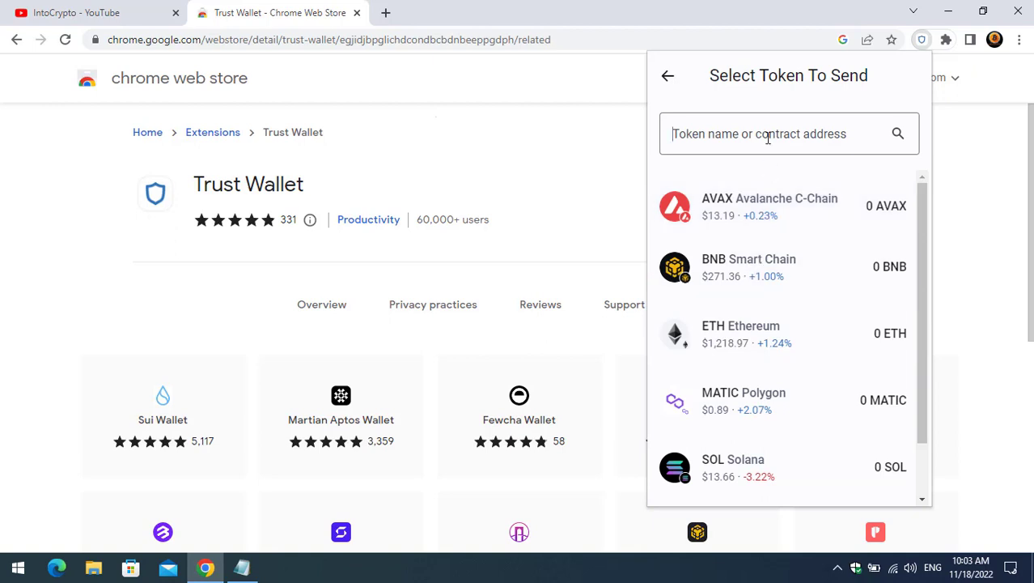
pyautogui.click(667, 76)
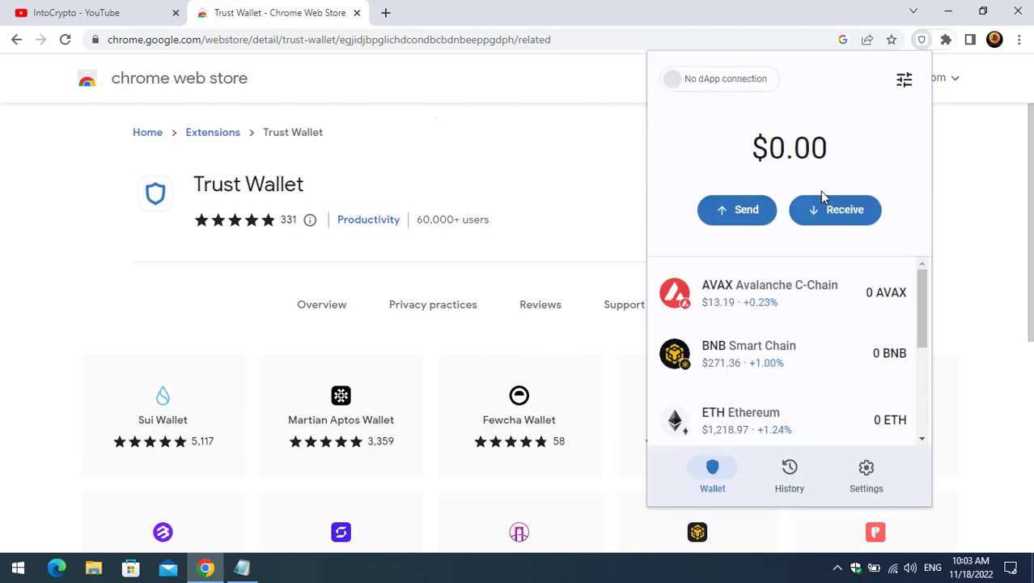
# Step: Copy the receiving address for BNB Smart Chain and return to the wallet overview
pyautogui.click(834, 212)
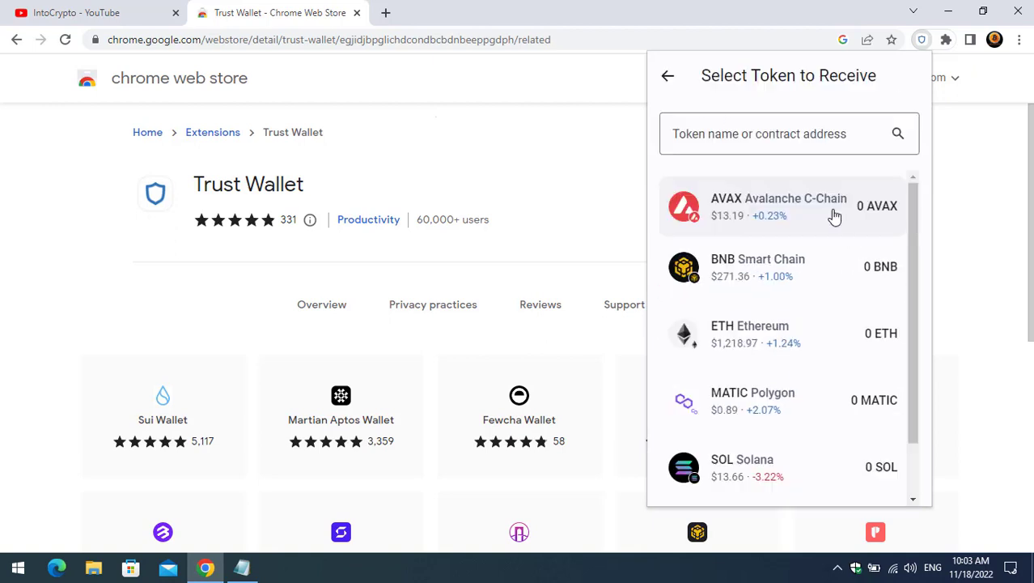
pyautogui.click(775, 266)
pyautogui.click(744, 432)
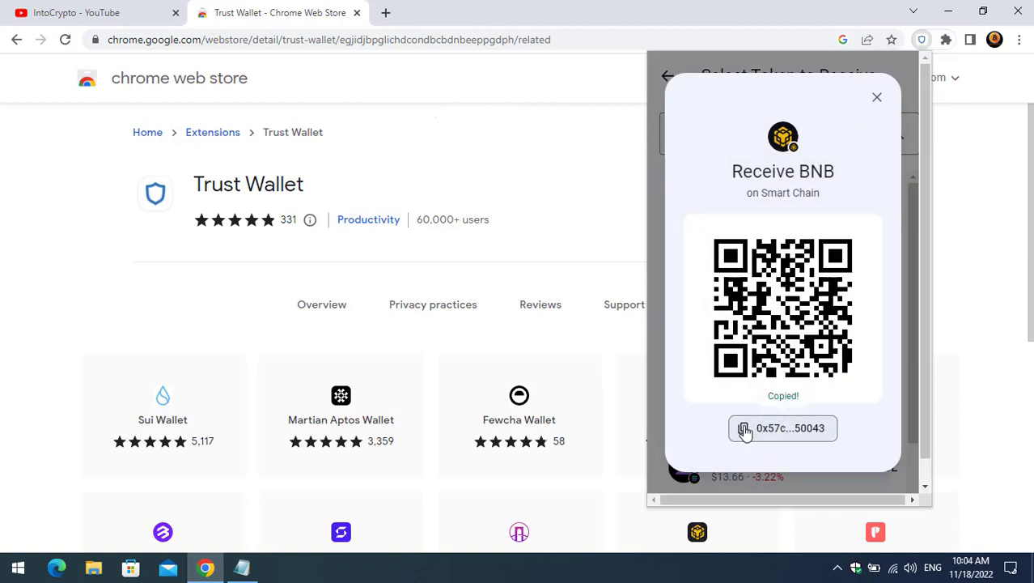
pyautogui.click(877, 97)
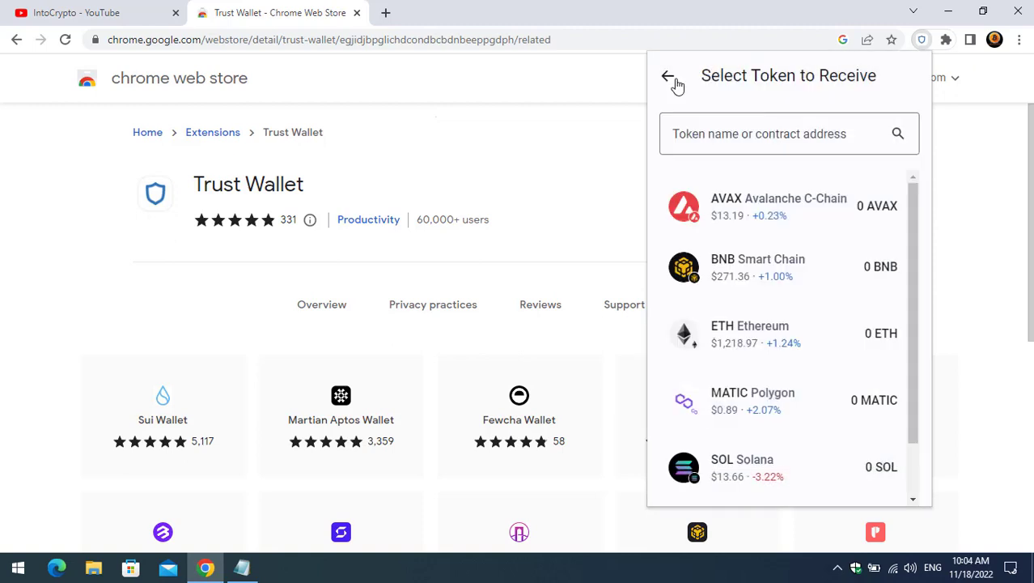
pyautogui.click(669, 78)
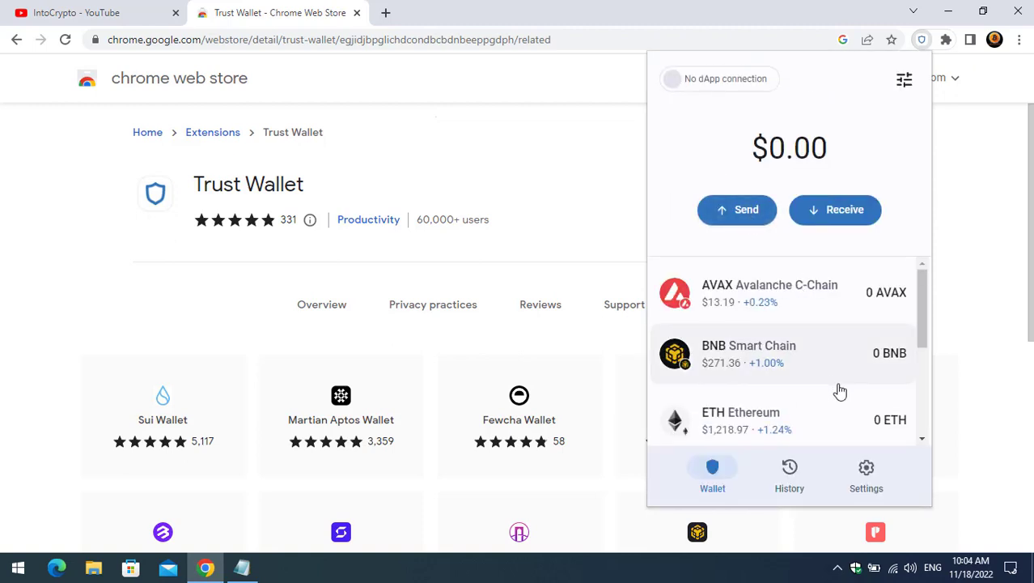
# Step: Review the network and language options in the wallet settings and turn off Set As Default Wallet
pyautogui.click(877, 477)
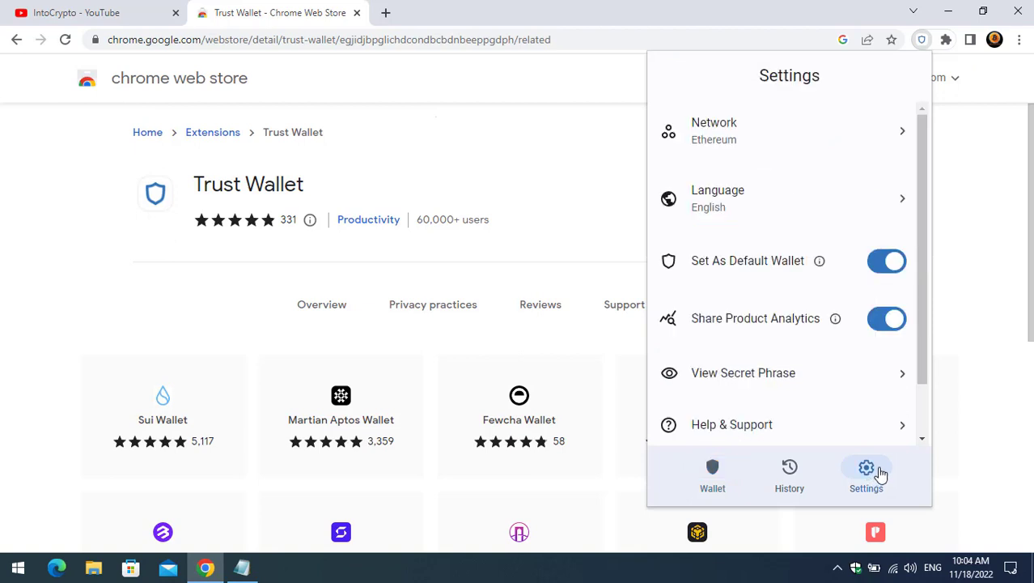
pyautogui.click(734, 139)
pyautogui.click(670, 89)
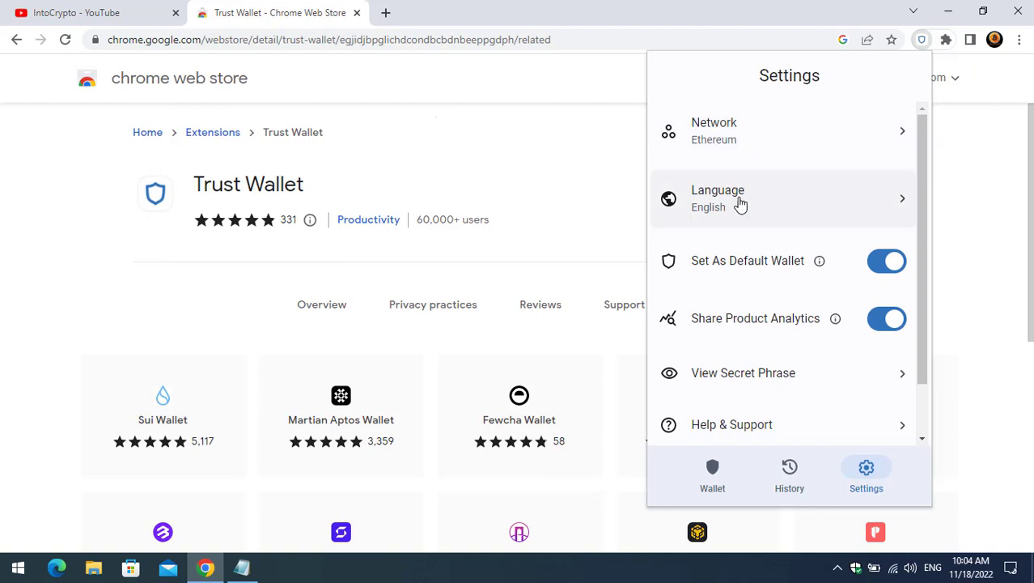
pyautogui.click(769, 206)
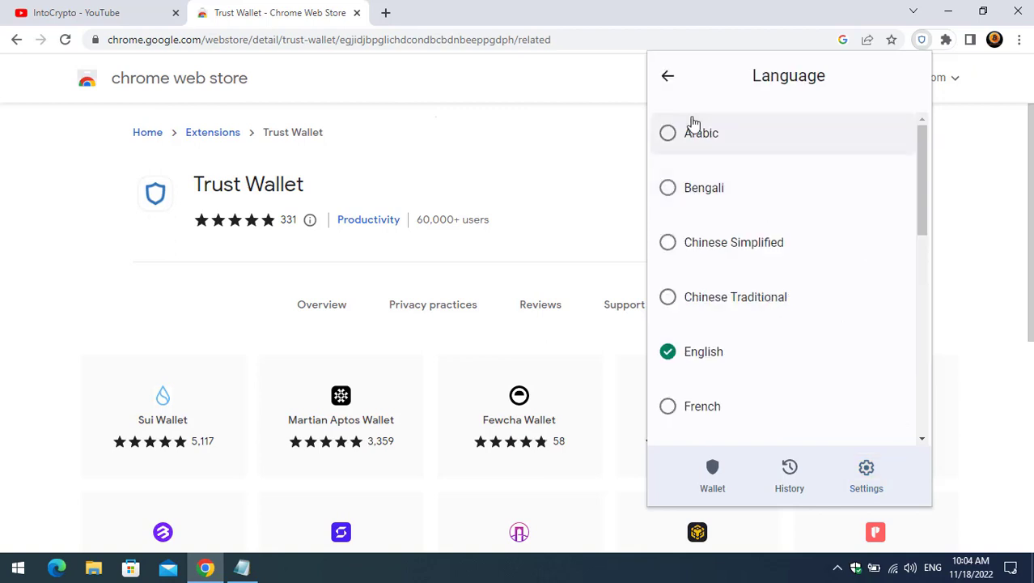
pyautogui.click(668, 77)
pyautogui.scroll(-1, 754, 211)
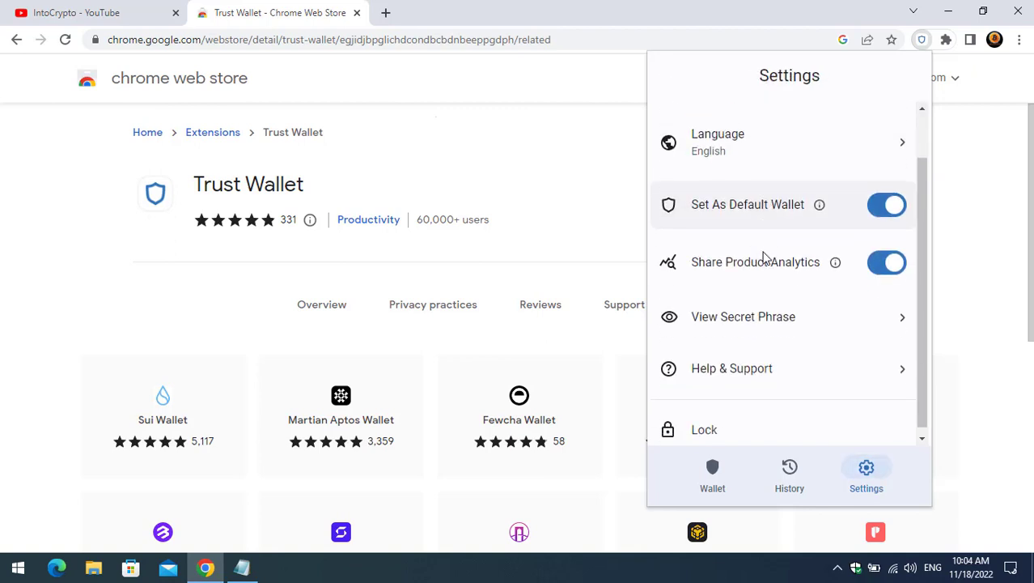
pyautogui.click(885, 202)
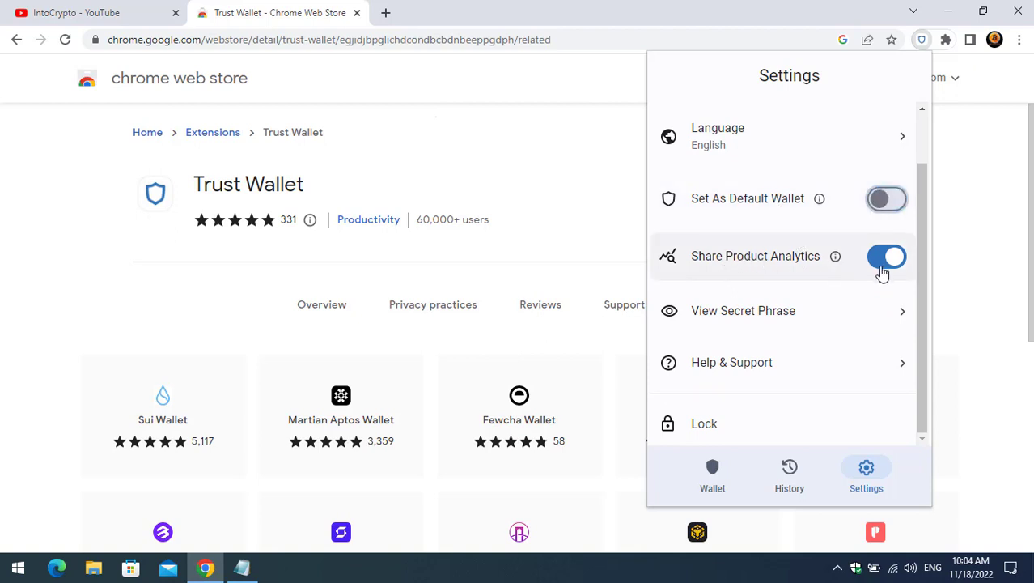
# Step: Enter the wallet password to view the secret phrase from the settings and close the phrase display
pyautogui.click(775, 321)
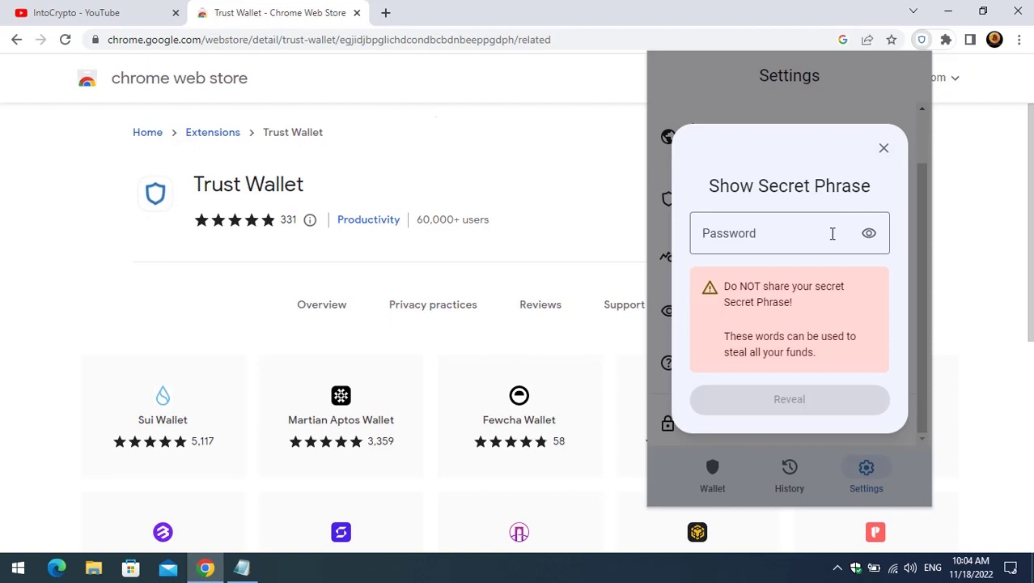
pyautogui.write('•••••')
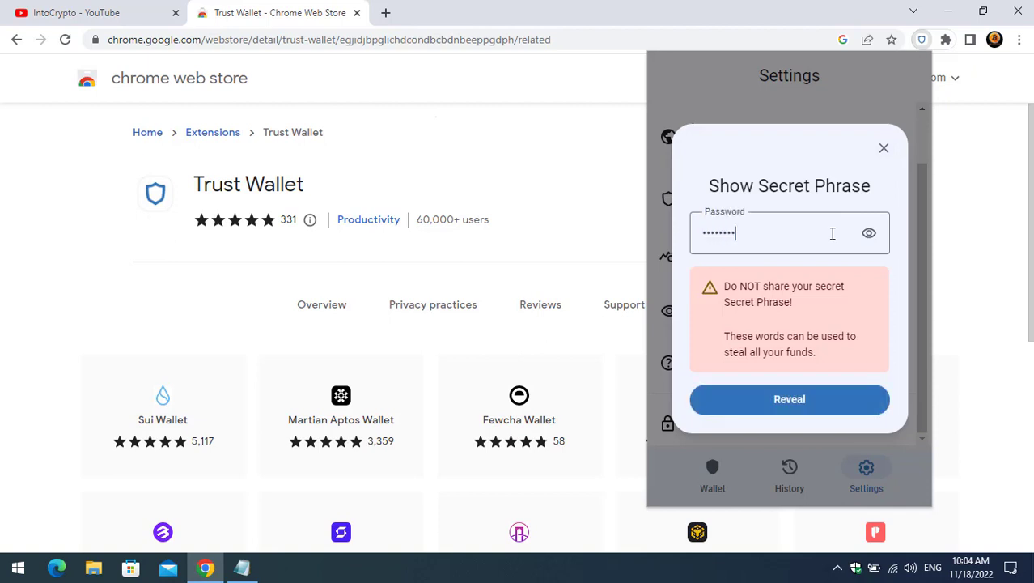
pyautogui.write('••••')
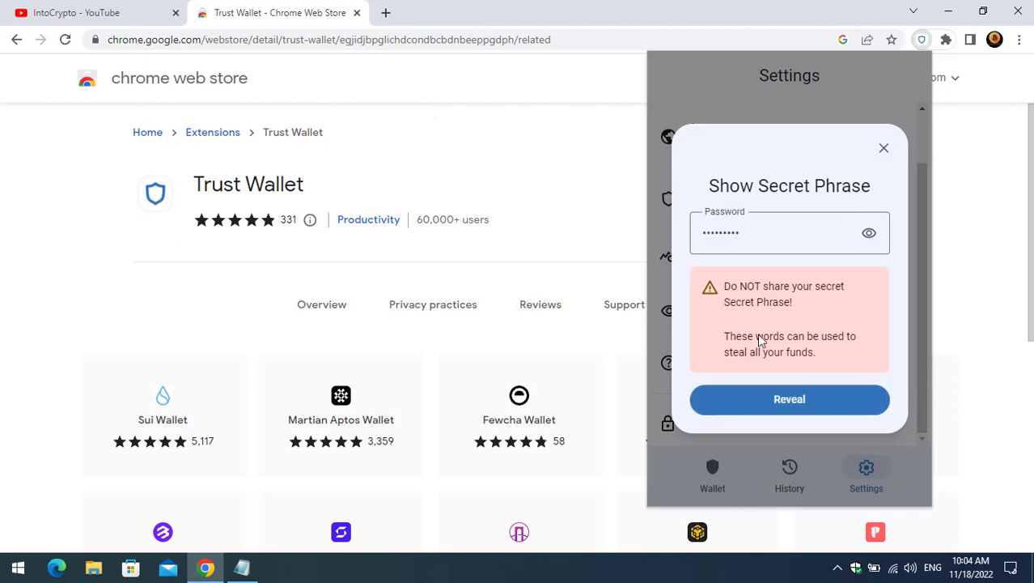
pyautogui.click(798, 401)
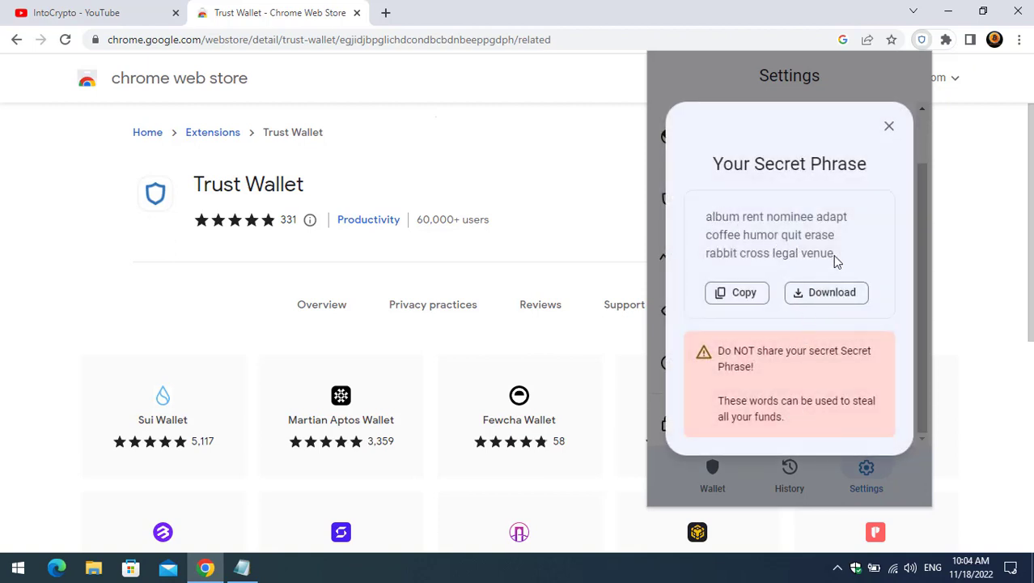
pyautogui.press('Escape')
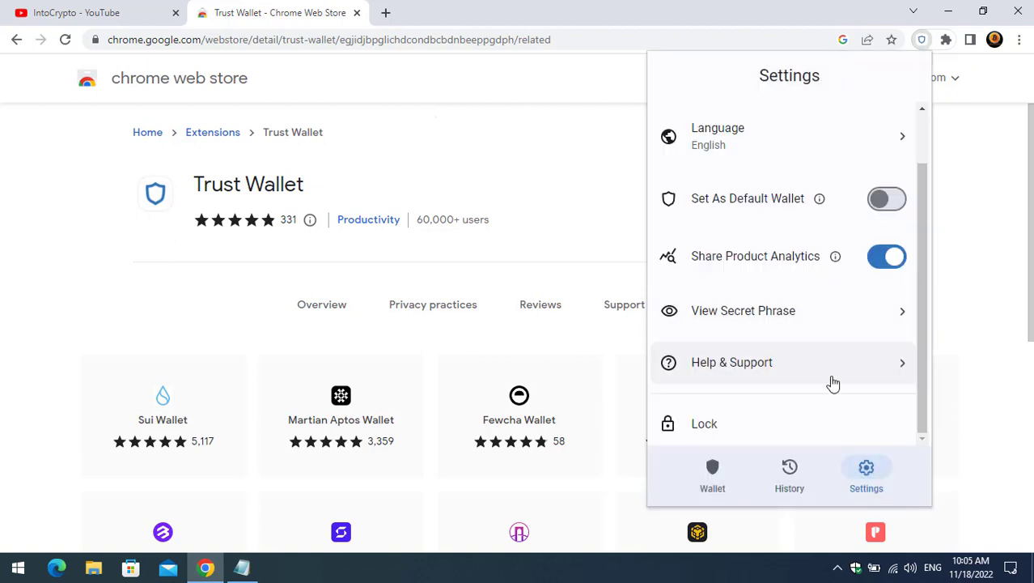
# Step: Look at the Help & Support options and return to the settings
pyautogui.click(822, 379)
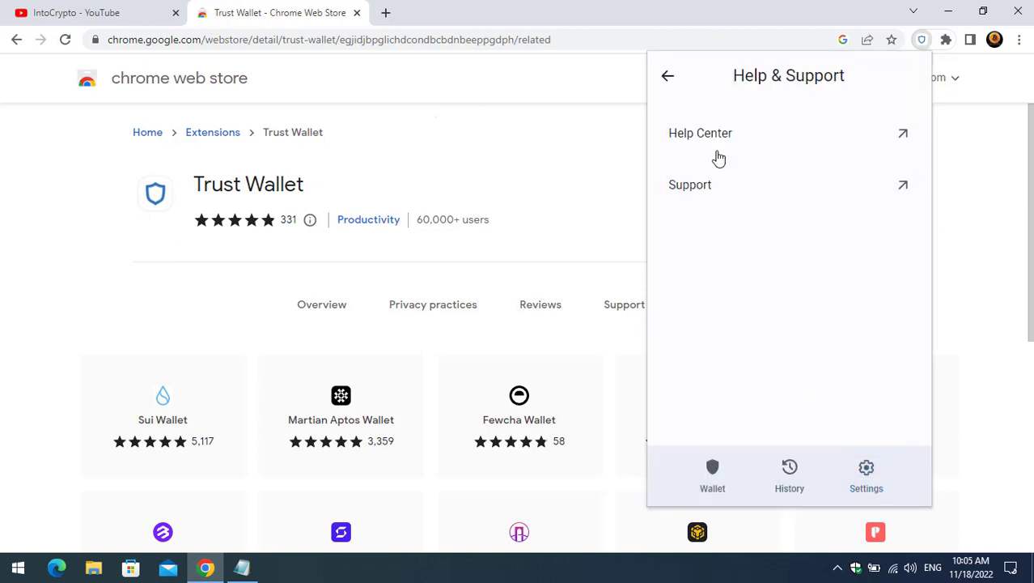
pyautogui.click(667, 77)
pyautogui.scroll(-1, 736, 340)
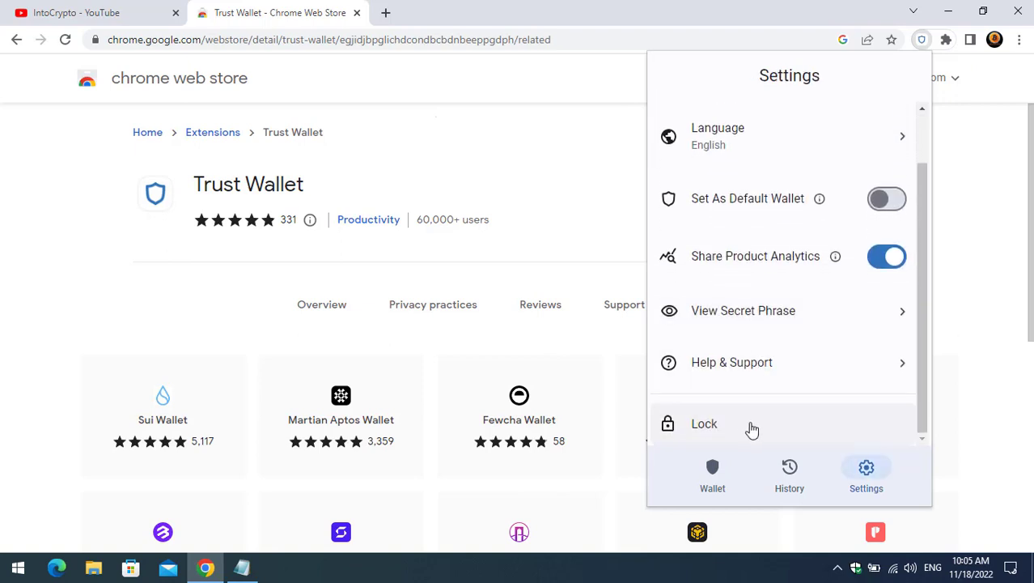
# Step: View the wallet's transaction history and go back to browse the token list
pyautogui.click(789, 469)
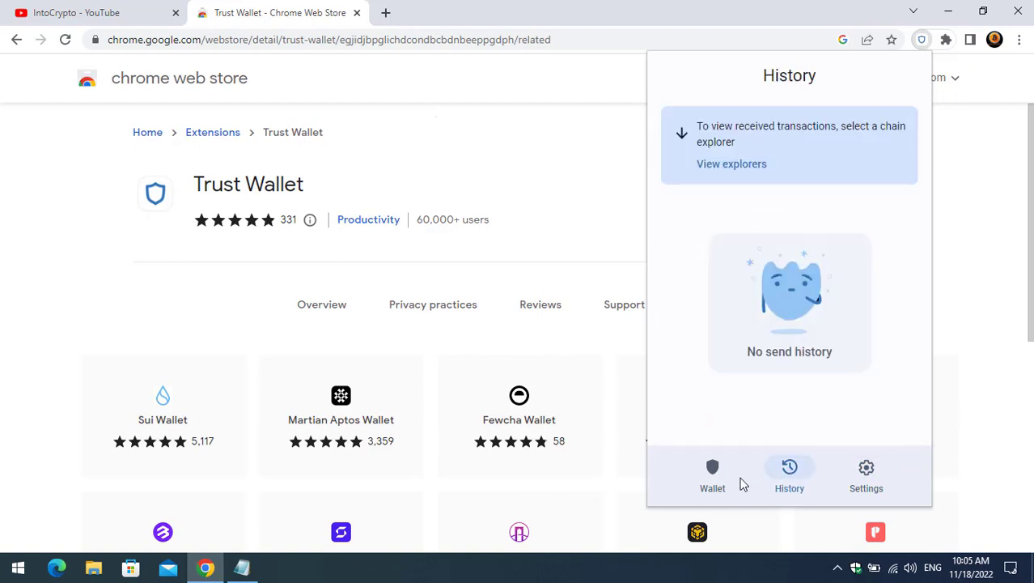
pyautogui.click(712, 469)
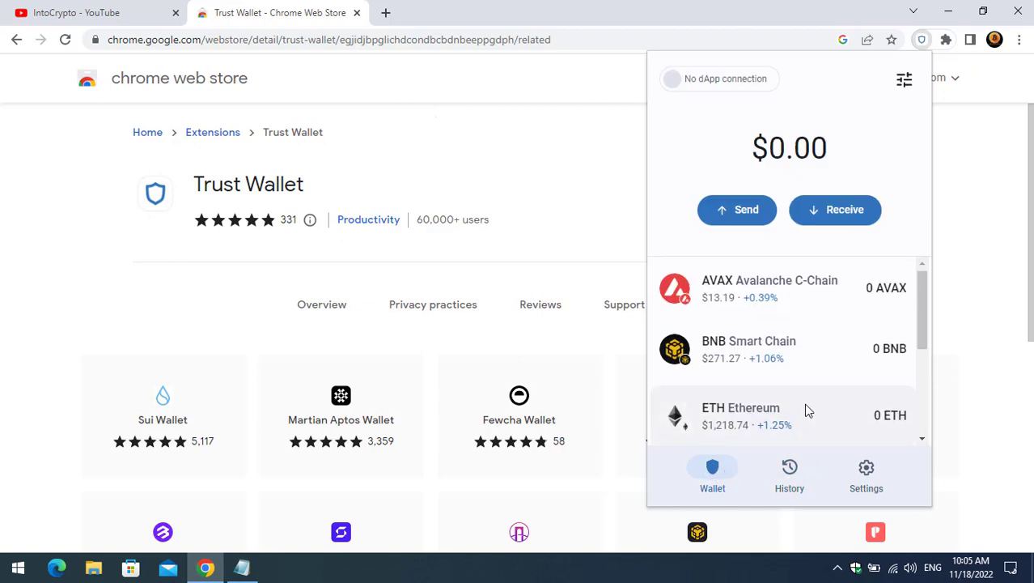
pyautogui.scroll(-3, 807, 410)
# Step: Lock the wallet from its settings
pyautogui.click(891, 477)
pyautogui.scroll(-1, 746, 416)
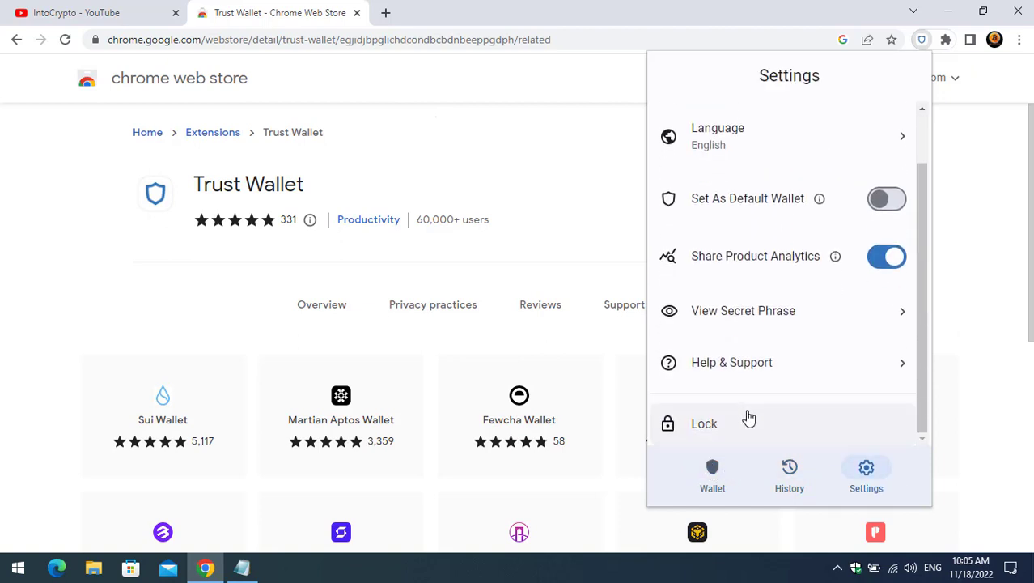
pyautogui.click(749, 437)
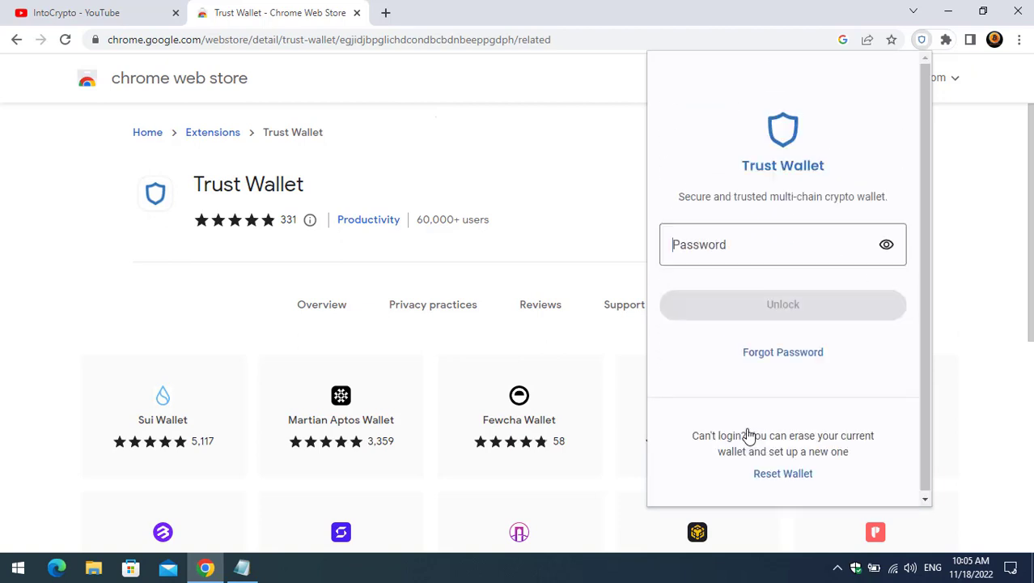